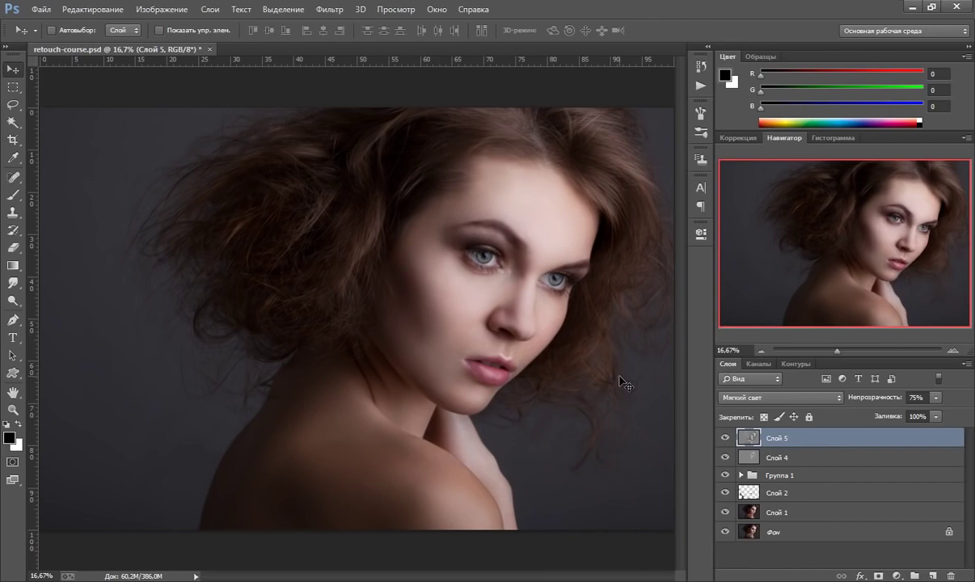
Add a Levels layer with midtone 0.95, input white 232 and output white 231.
click(896, 575)
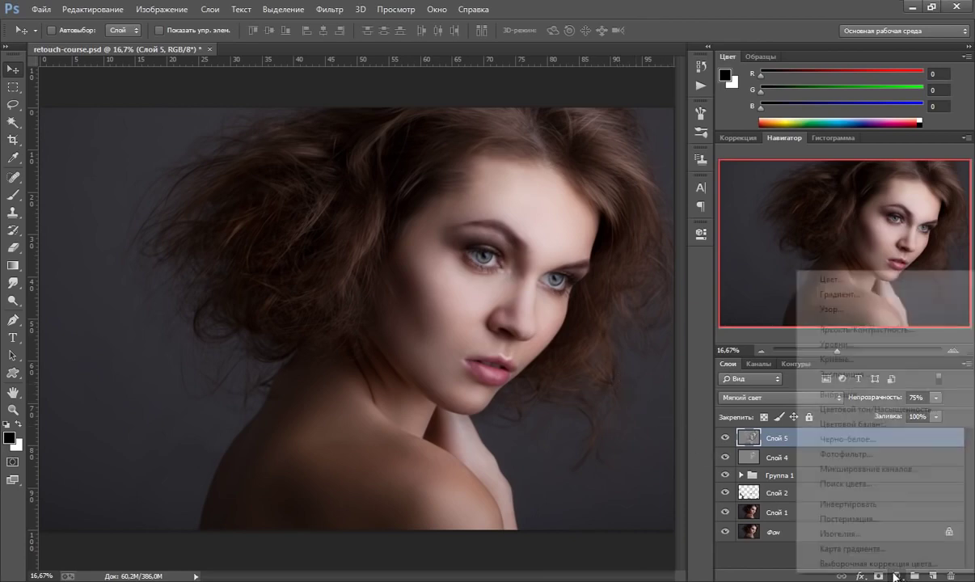
click(837, 344)
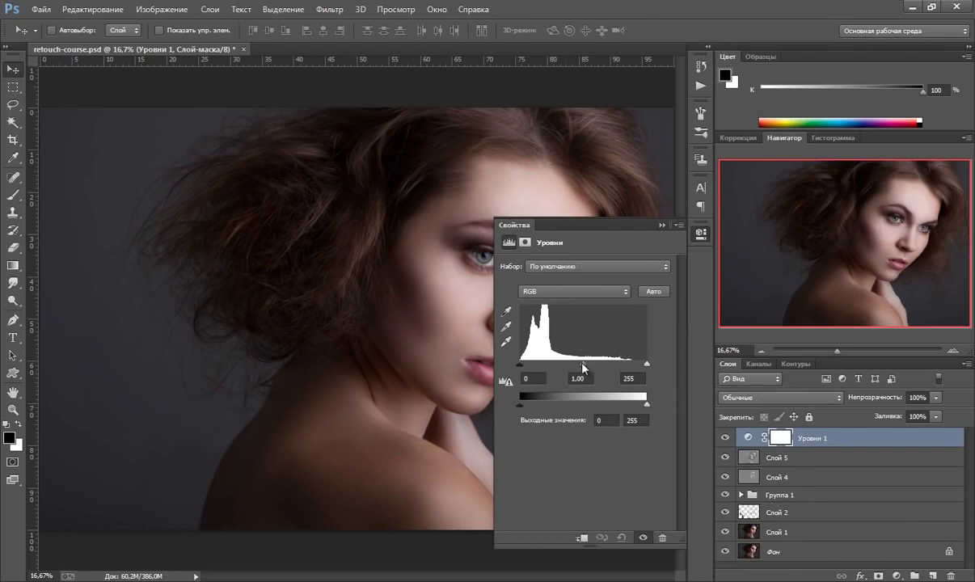
drag(584, 368, 586, 371)
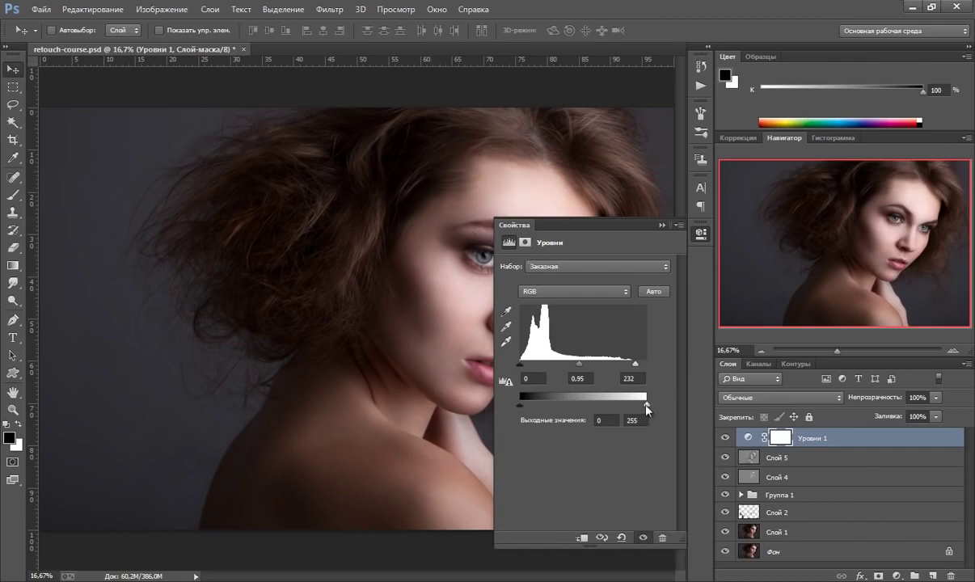
drag(647, 403, 637, 402)
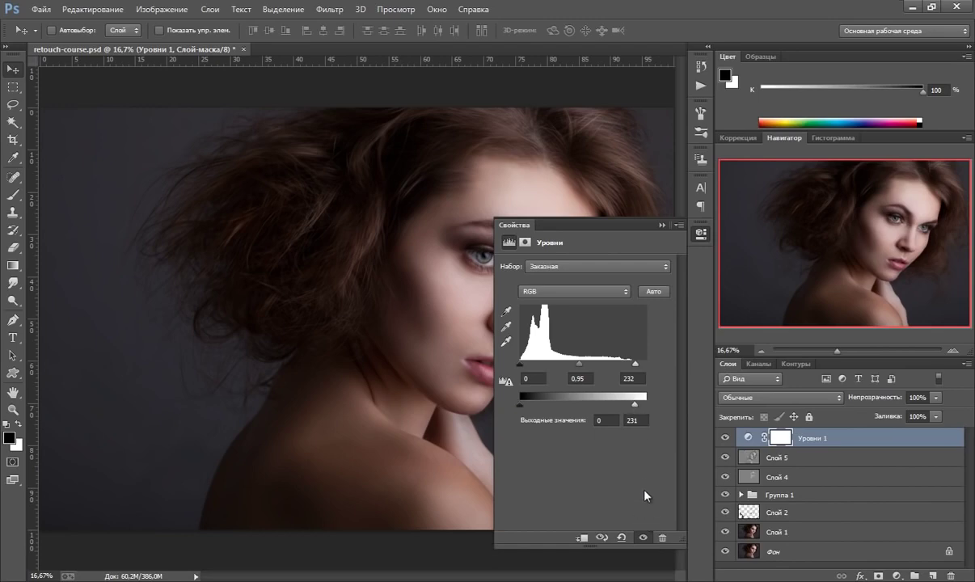
click(662, 227)
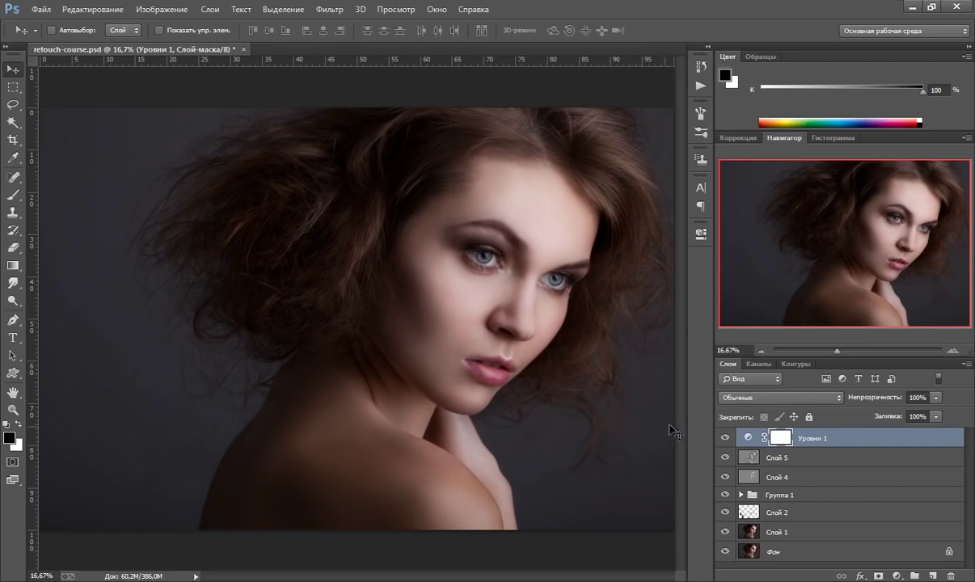
Group Уровни 1, Слой 5 and Слой 4 together as Группа 2.
shift+click(773, 478)
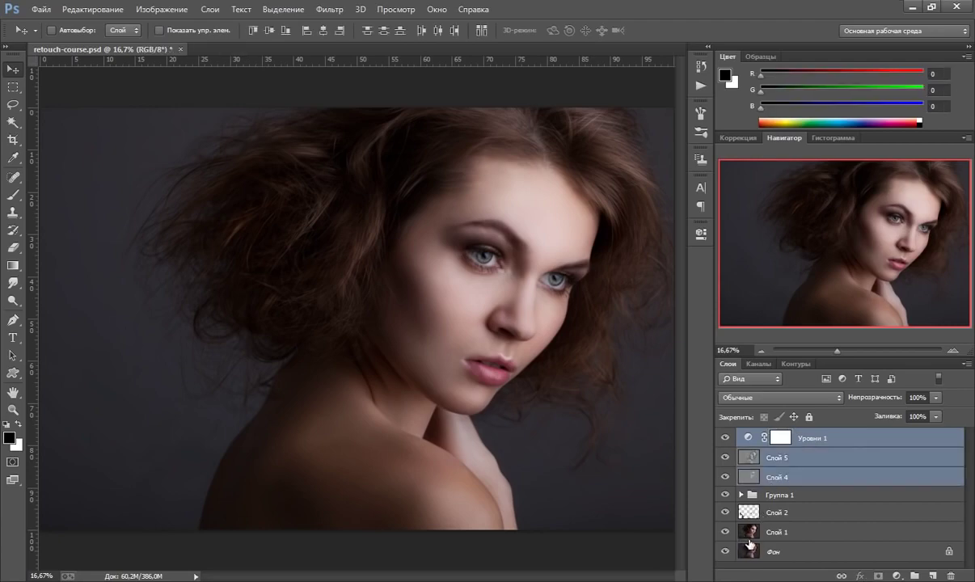
key(ctrl+g)
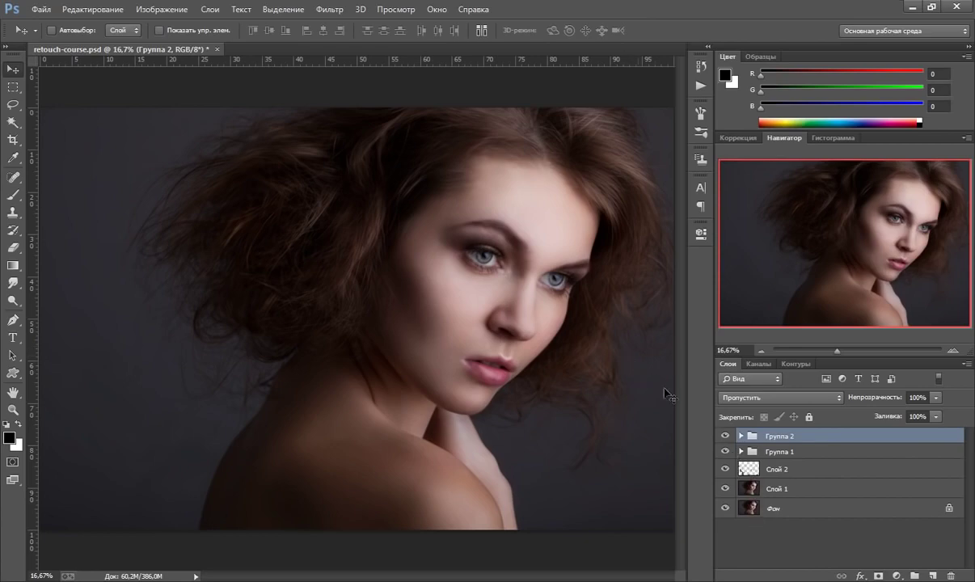
click(896, 575)
Add a Selective Color layer and set Reds to Cyan -33, Magenta -12, Yellow +22.
click(865, 563)
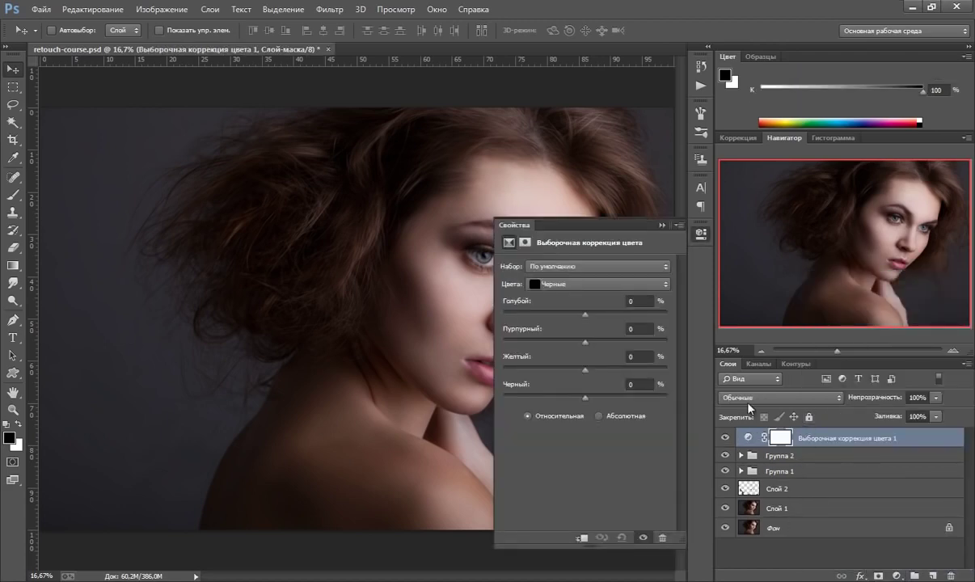
click(534, 284)
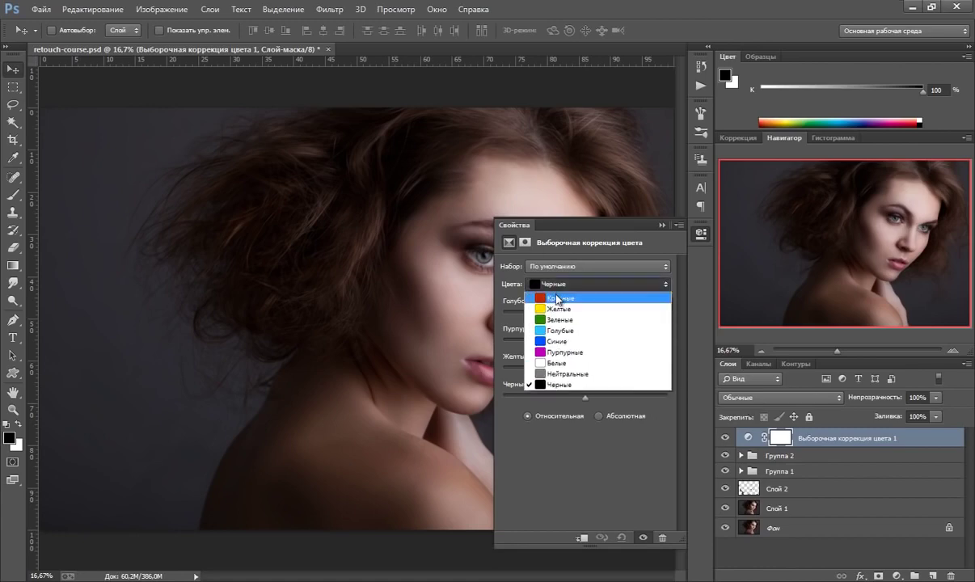
click(554, 304)
click(579, 335)
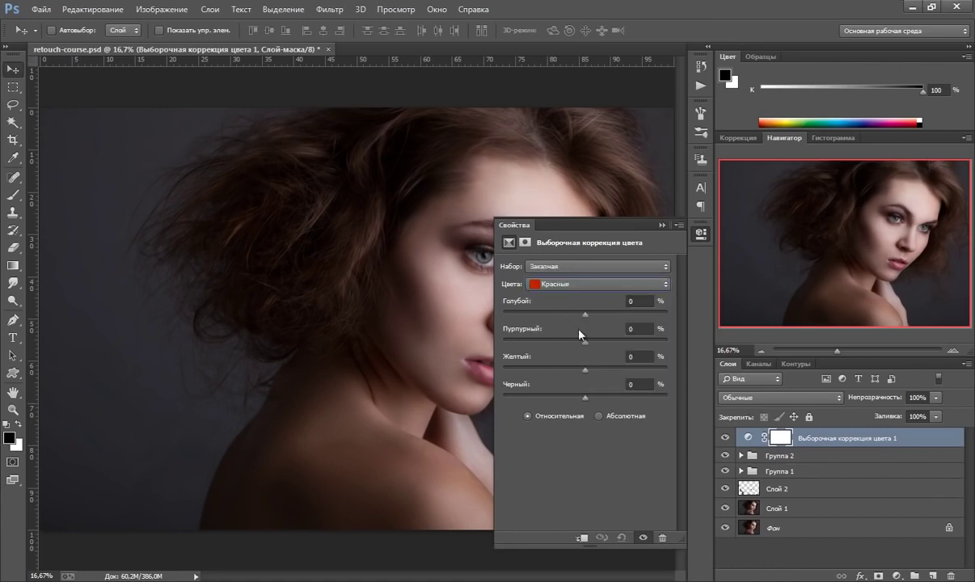
drag(585, 313, 563, 314)
drag(561, 318, 555, 326)
drag(586, 341, 574, 341)
drag(586, 369, 603, 368)
Set Yellows to Cyan -20, Magenta +10 and Yellow +13.
click(602, 283)
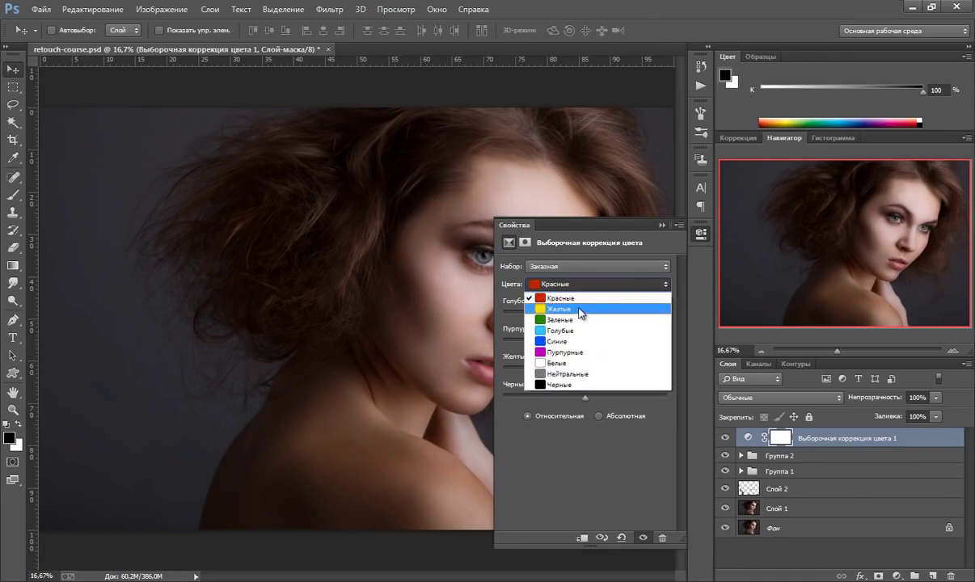
click(581, 310)
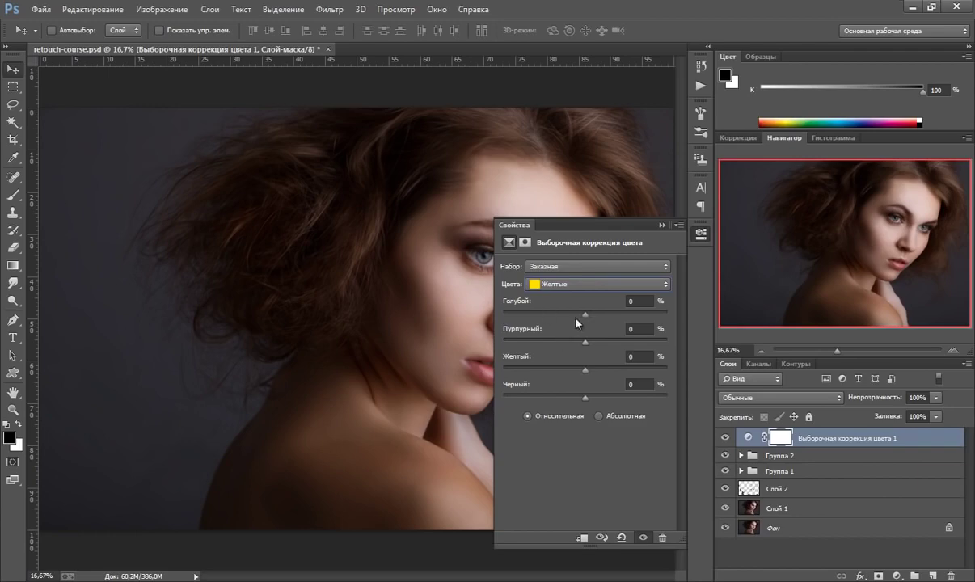
drag(584, 312, 544, 316)
drag(586, 344, 594, 344)
drag(586, 372, 602, 370)
Set Magentas to Cyan -25, slightly less Magenta and Yellow +24.
click(598, 284)
click(570, 333)
drag(585, 322, 564, 318)
drag(585, 342, 581, 339)
drag(590, 375, 606, 371)
click(661, 225)
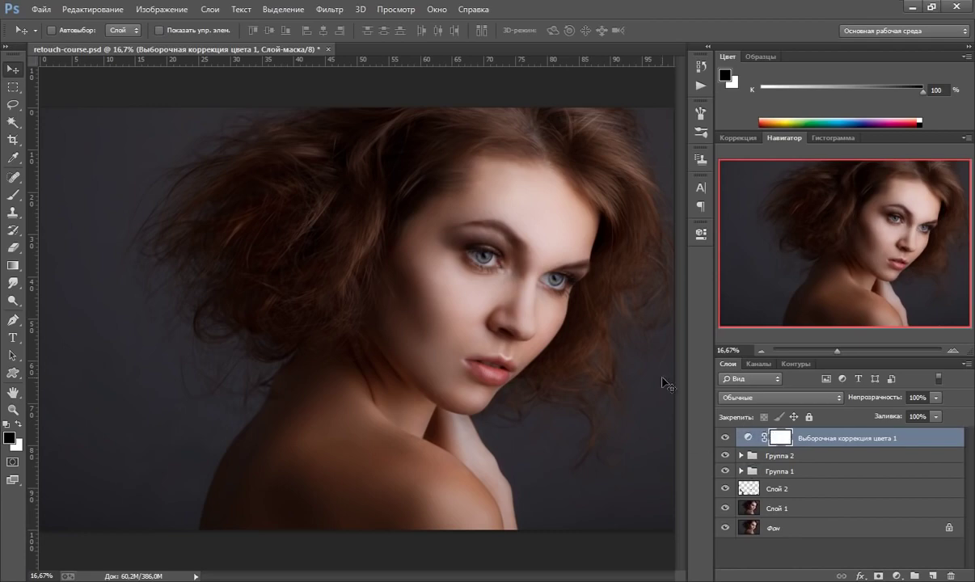
Invert the Selective Color mask to black and set up a soft 250 px white brush.
key(ctrl+i)
click(13, 194)
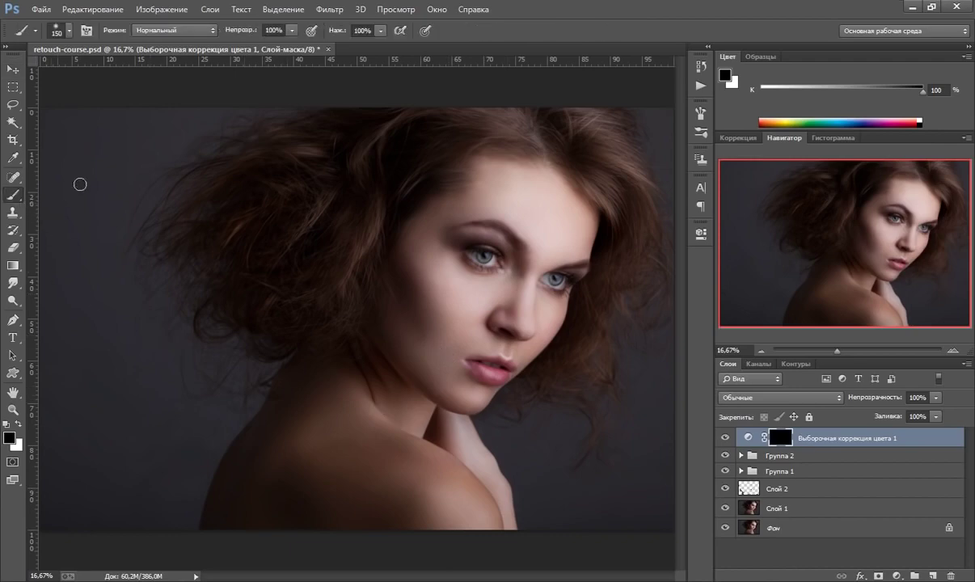
click(66, 30)
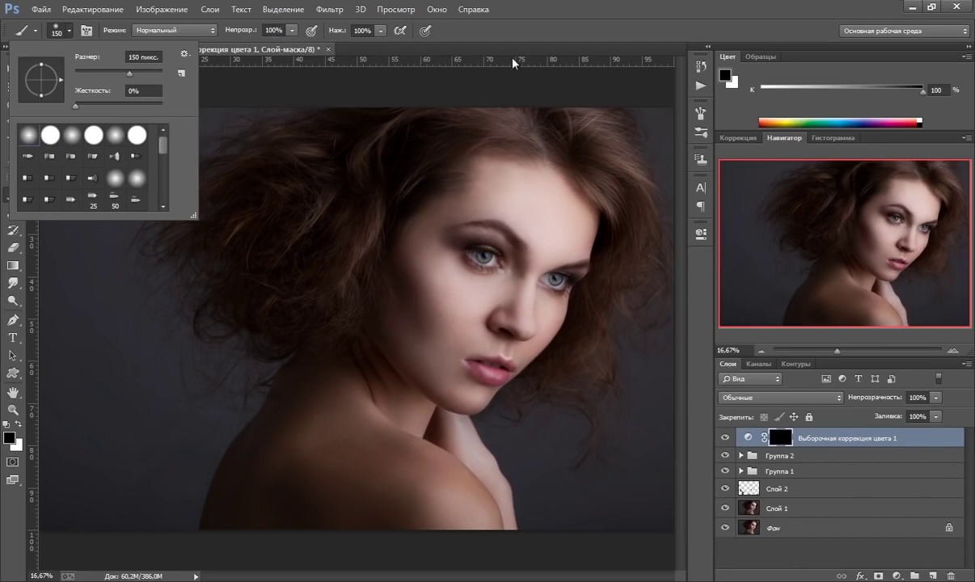
click(485, 41)
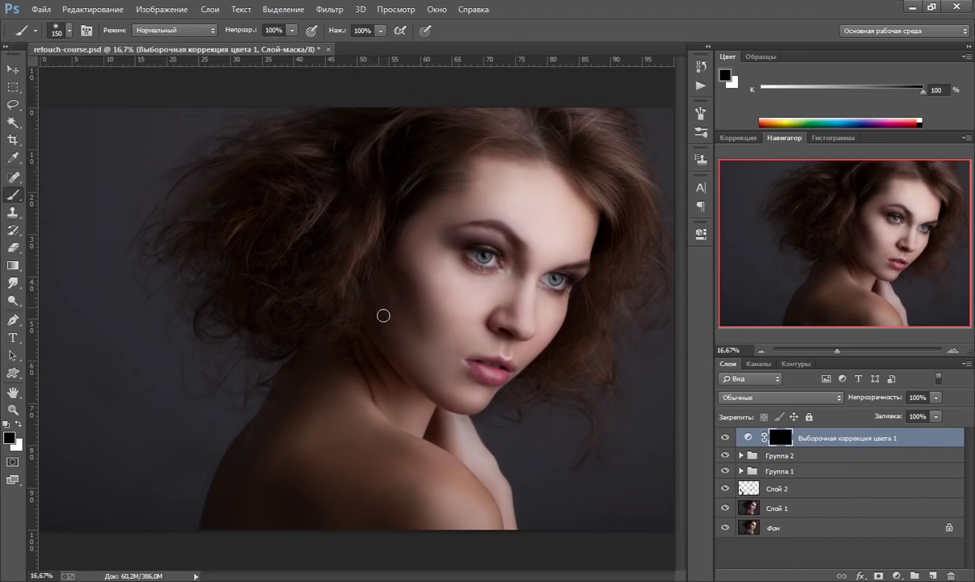
key(x)
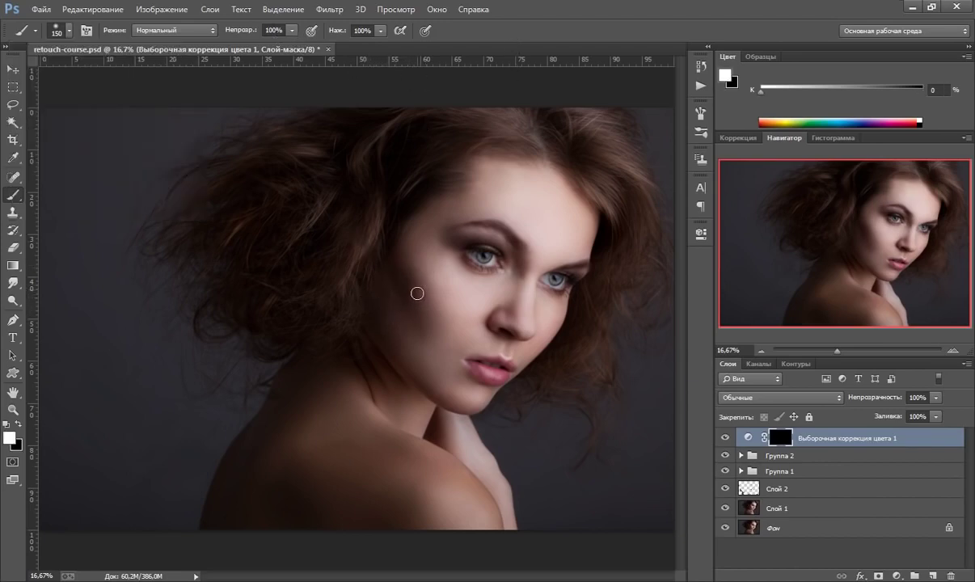
key(bracketright)
key(bracketright)
key(bracketright)
Paint the correction back onto the face and cheek, resizing the brush between strokes.
mouse_move(426, 287)
mouse_down()
mouse_move(435, 220)
mouse_move(459, 167)
mouse_move(496, 175)
mouse_move(520, 193)
mouse_move(533, 182)
mouse_move(548, 218)
mouse_move(537, 237)
mouse_move(516, 205)
mouse_move(478, 206)
mouse_move(527, 251)
mouse_move(489, 260)
mouse_move(494, 279)
mouse_move(477, 283)
mouse_move(493, 290)
mouse_move(419, 242)
mouse_move(479, 244)
mouse_move(463, 219)
mouse_move(531, 244)
mouse_up()
key(bracketleft)
key(bracketleft)
key(bracketleft)
key(bracketright)
key(bracketright)
key(bracketright)
key(bracketleft)
key(bracketright)
key(bracketright)
key(bracketright)
key(bracketright)
drag(420, 331, 434, 213)
Toggle the Selective Color layer's visibility to compare before and after.
click(724, 438)
click(726, 439)
click(726, 439)
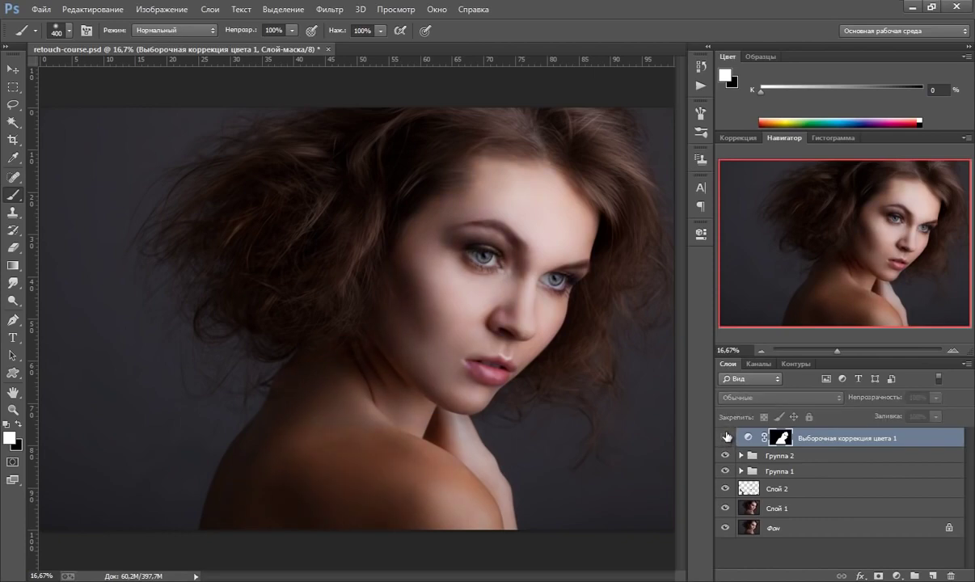
click(726, 439)
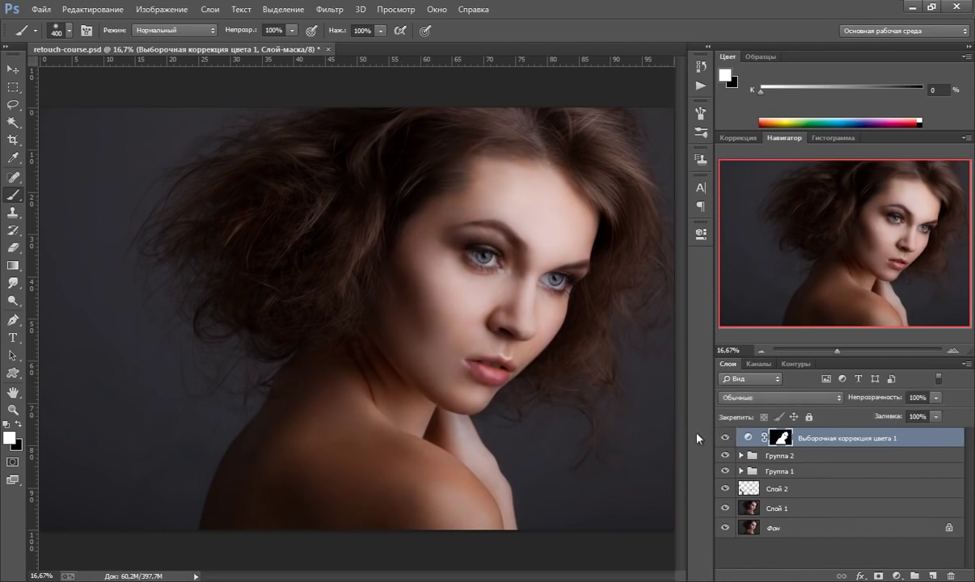
Add a Color Balance layer with midtones Cyan–Red -3 and Yellow–Blue +5.
click(897, 575)
click(881, 424)
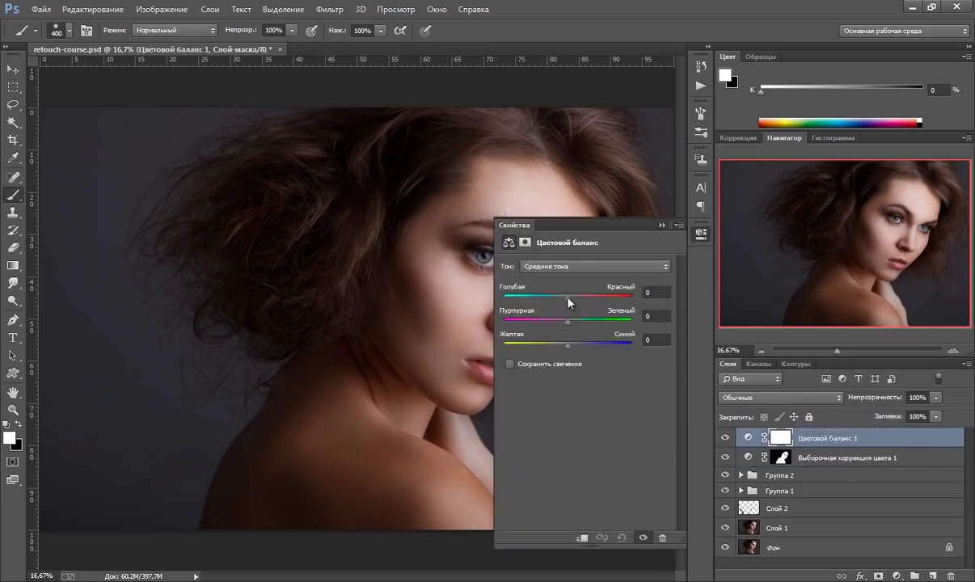
drag(568, 301, 561, 304)
drag(568, 349, 575, 349)
Set the shadows to Cyan–Red -11 and Yellow–Blue +2, and reset the default colours.
click(622, 267)
click(554, 278)
drag(568, 303, 563, 304)
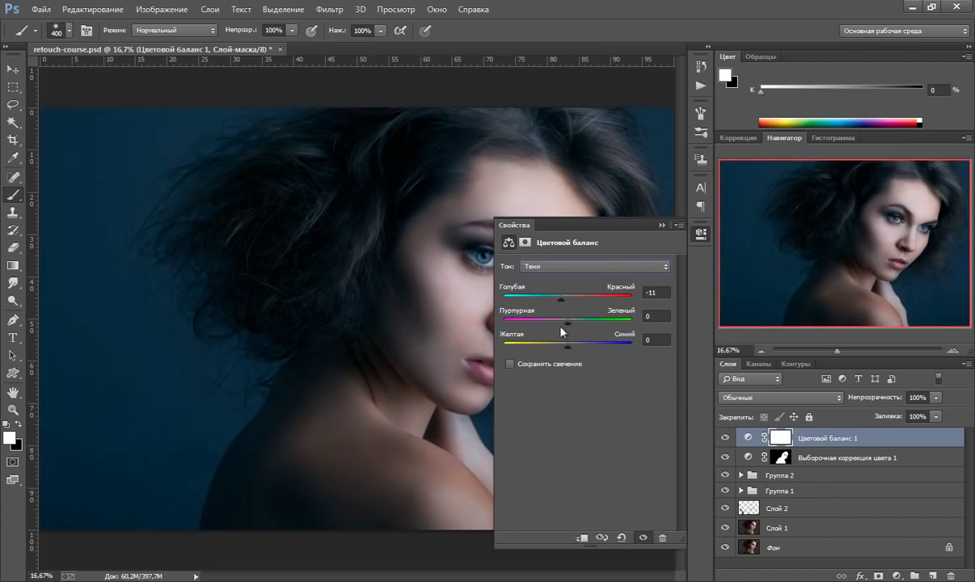
drag(571, 346, 569, 346)
click(661, 225)
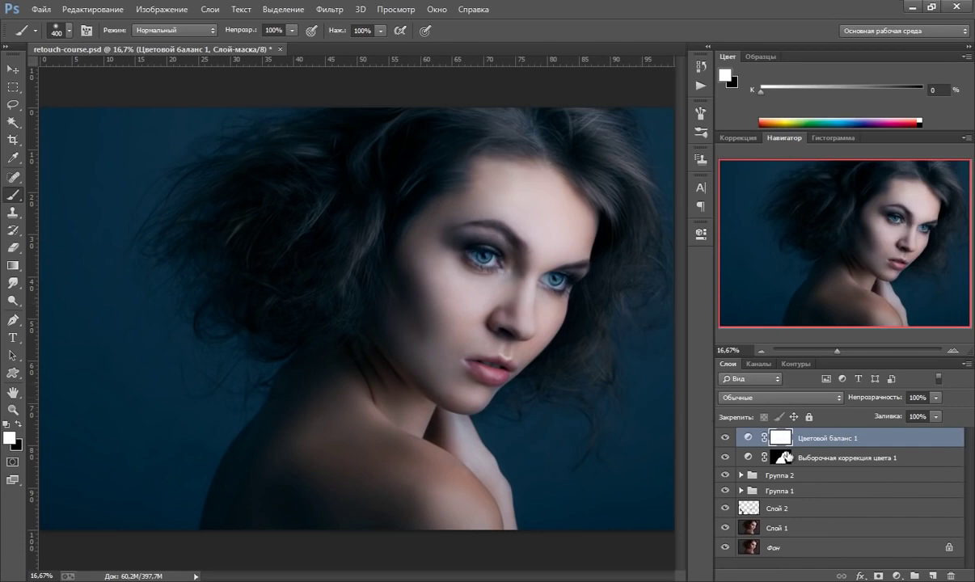
click(18, 424)
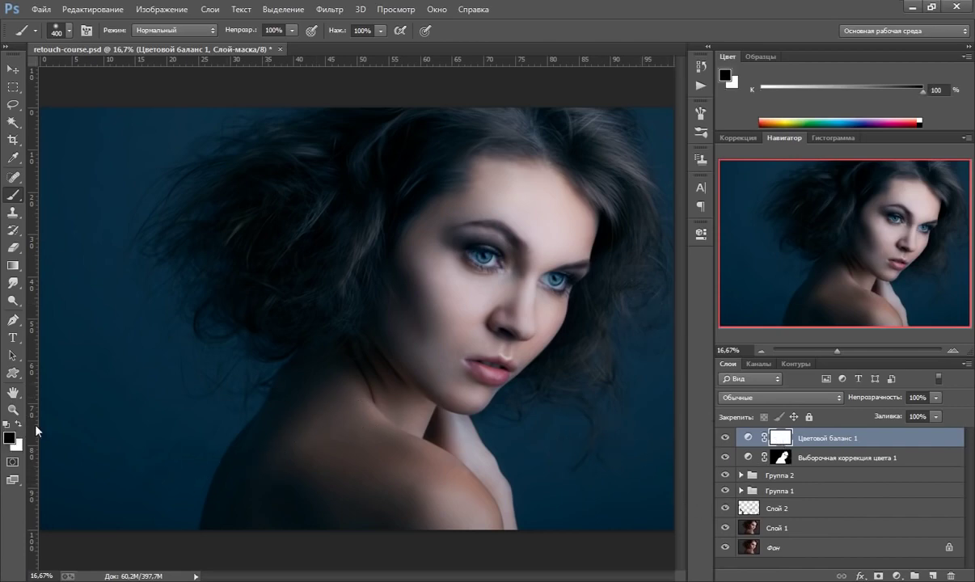
Restrict the cool tint to both irises with a 90 px white brush, and set opacity to 50%.
key(alt+BackSpace)
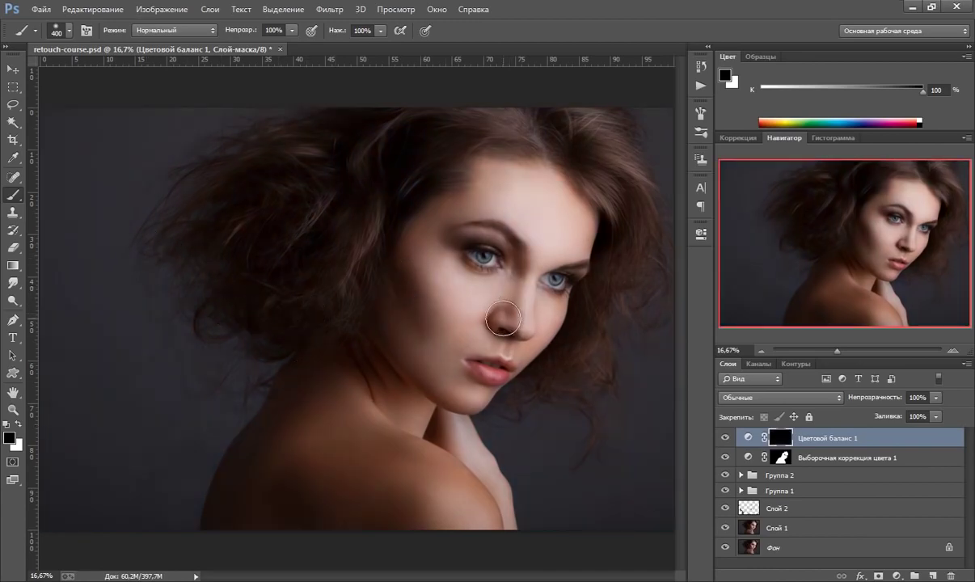
key(bracketleft)
key(bracketleft)
key(bracketleft)
key(bracketleft)
key(bracketleft)
key(x)
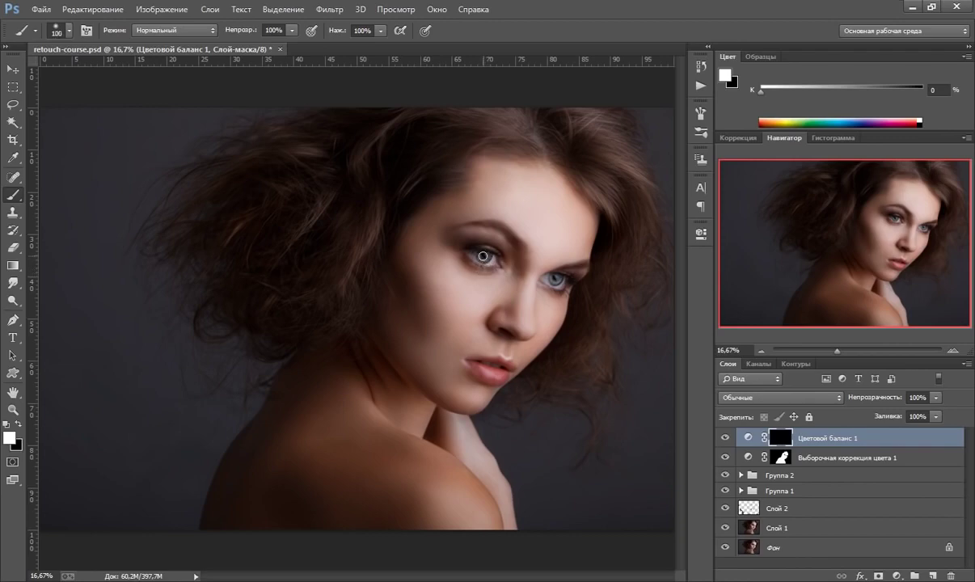
key(bracketleft)
key(bracketleft)
click(484, 259)
drag(484, 258, 477, 253)
click(558, 276)
click(933, 400)
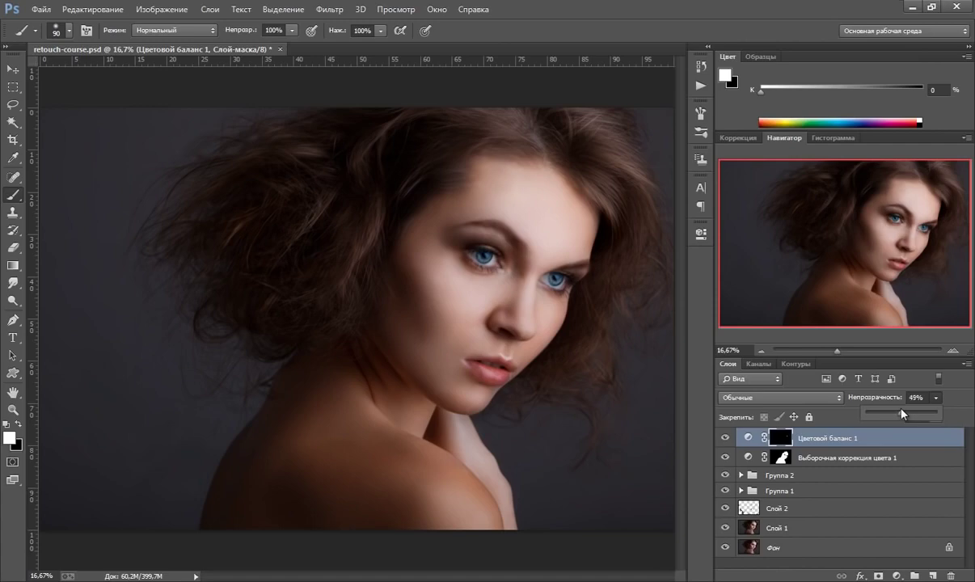
click(724, 440)
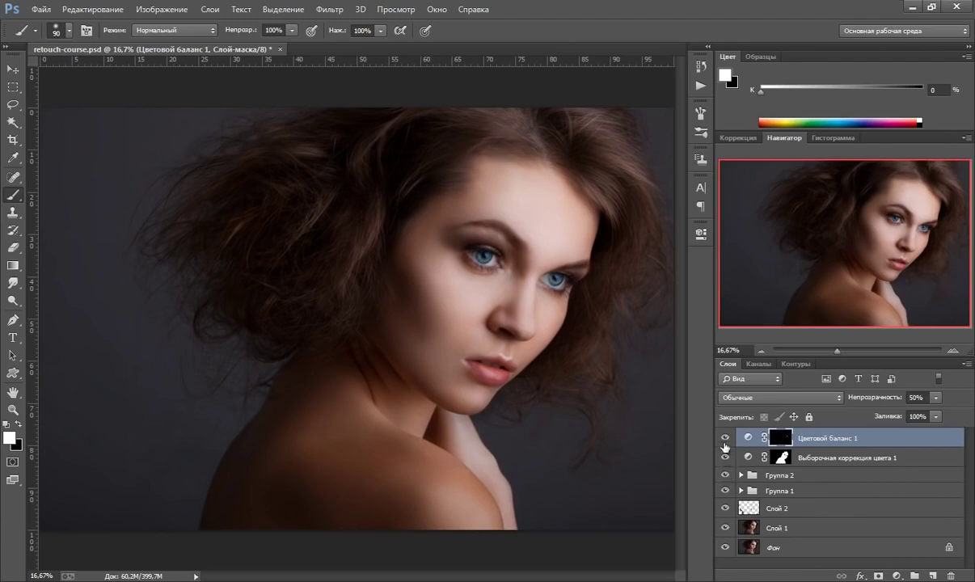
Add a Hue/Saturation layer with saturation lowered to -35.
click(896, 576)
click(857, 412)
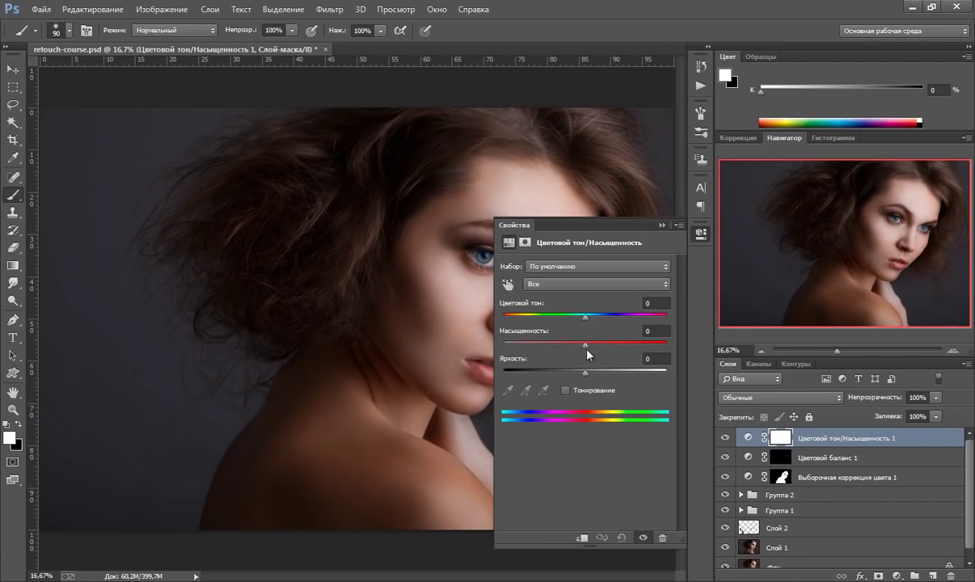
drag(585, 343, 571, 346)
drag(563, 344, 556, 345)
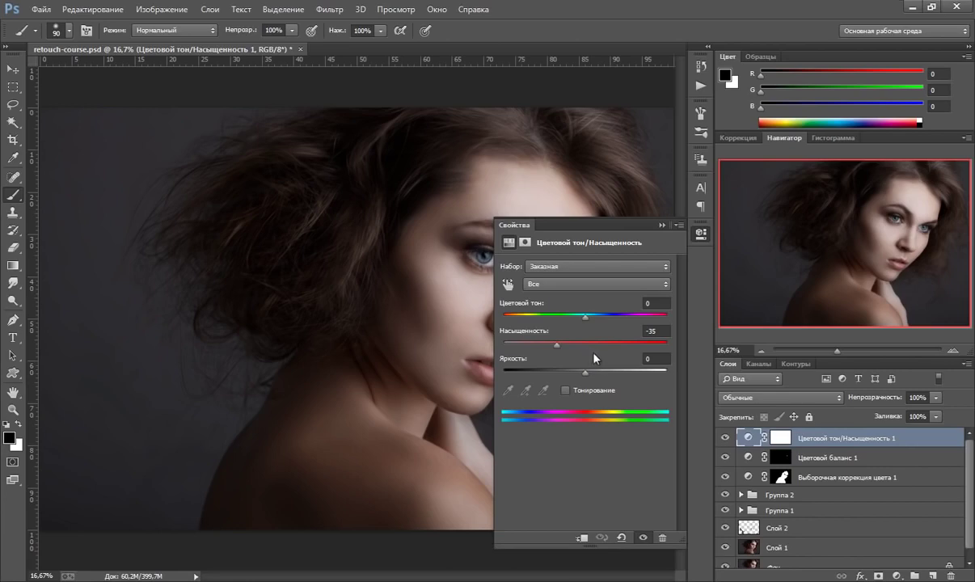
click(661, 225)
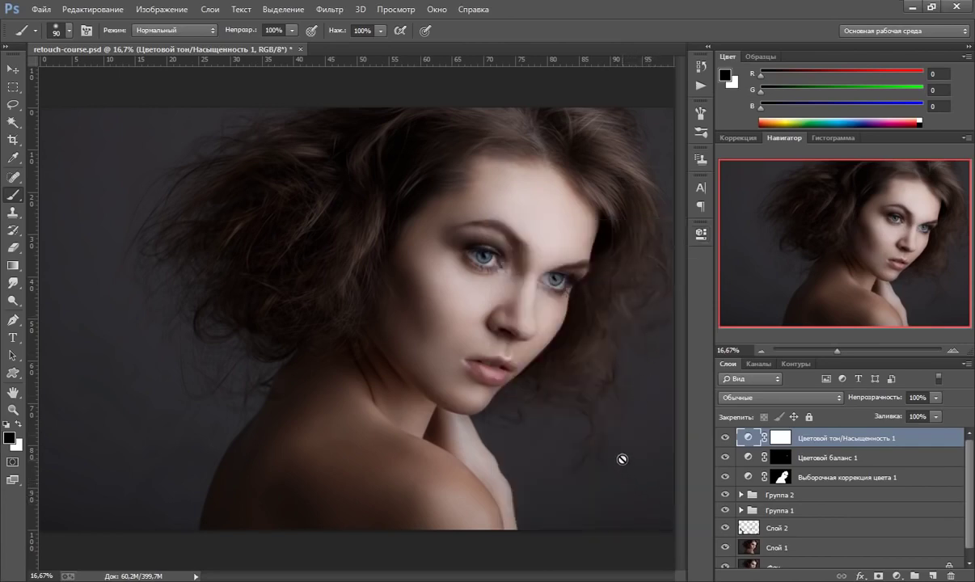
Add a Color Balance layer (midtones Cyan–Red -32, Magenta–Green +5), then a Curves layer.
click(897, 577)
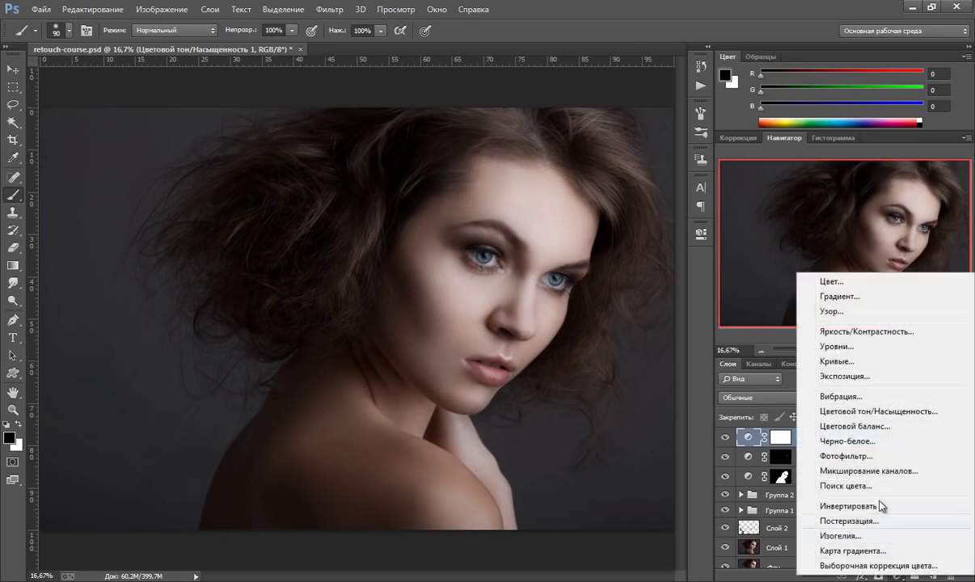
click(841, 426)
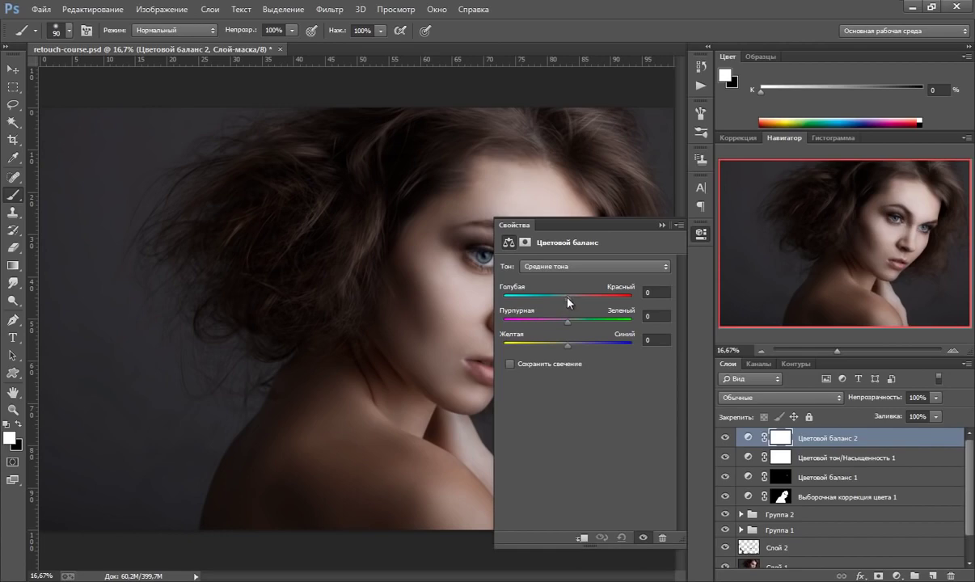
drag(568, 302, 556, 304)
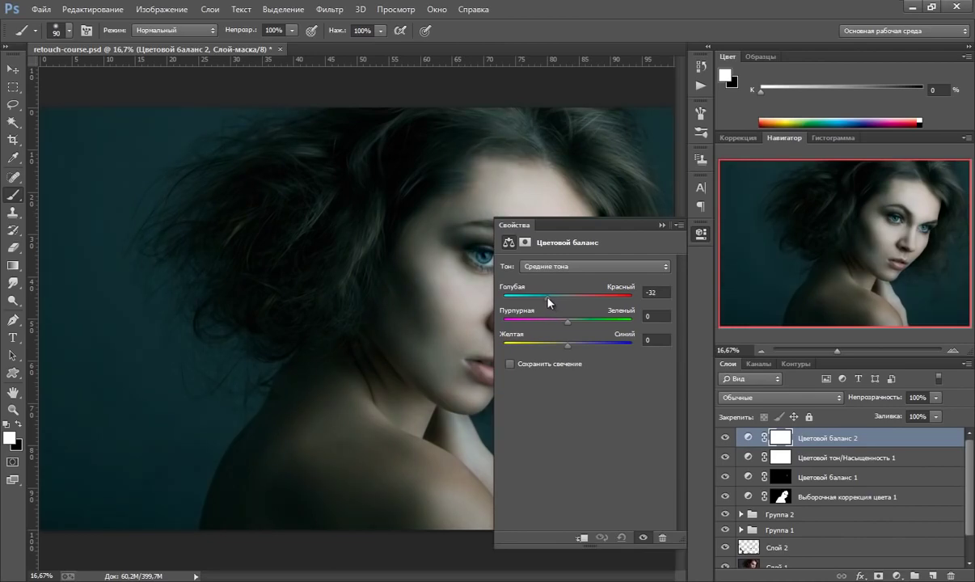
drag(566, 322, 572, 327)
click(662, 224)
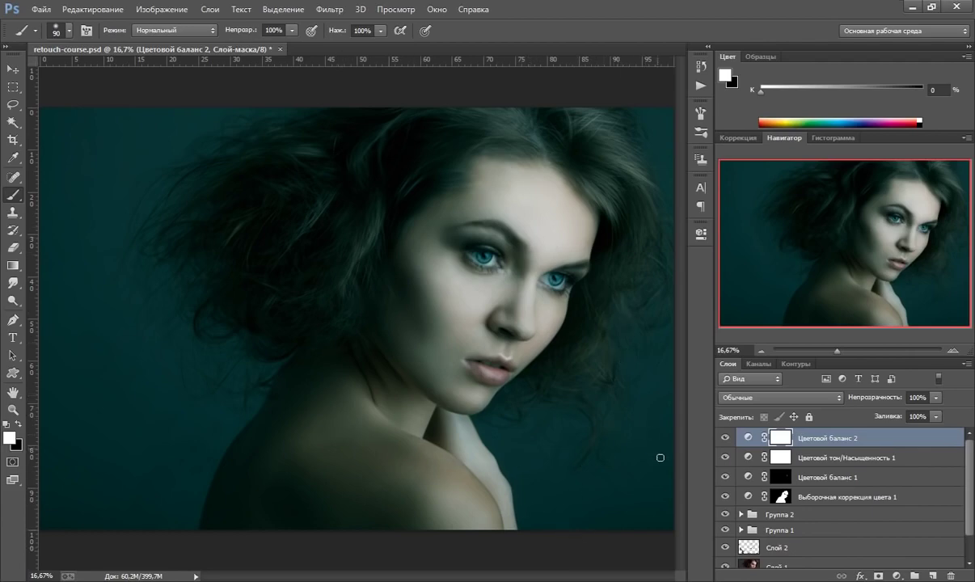
click(895, 576)
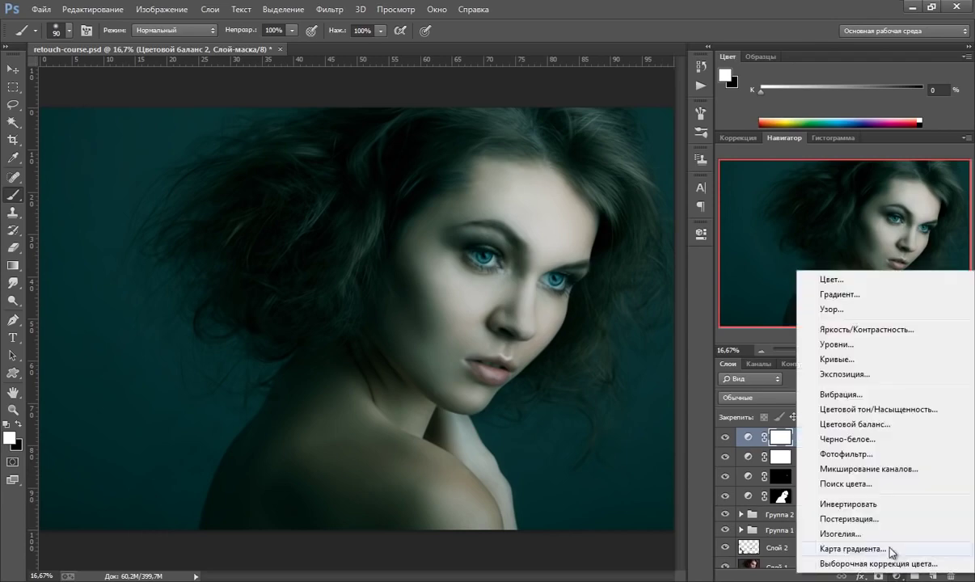
click(836, 361)
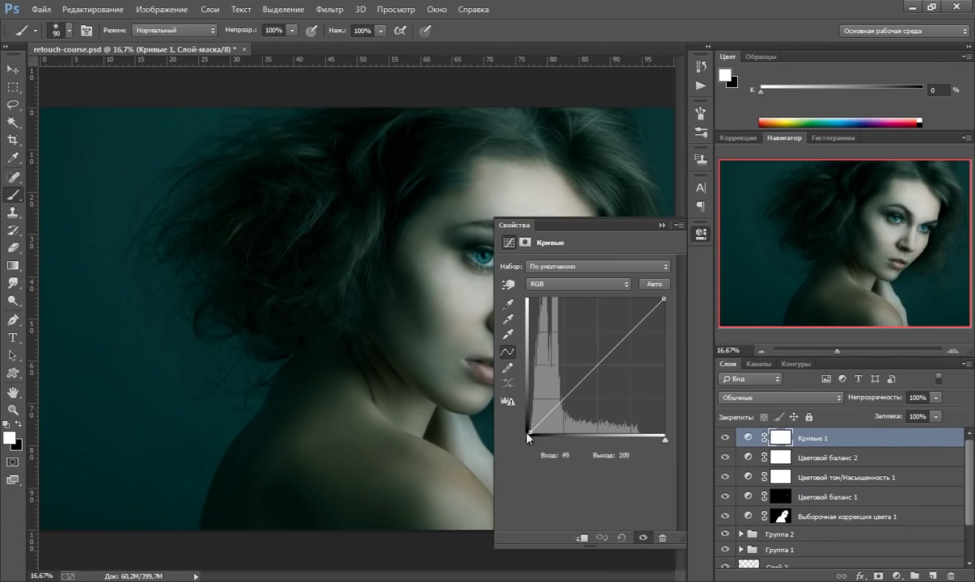
Raise the RGB black point, lower the white point to about 241, and add shadow, midtone and highlight points.
click(561, 284)
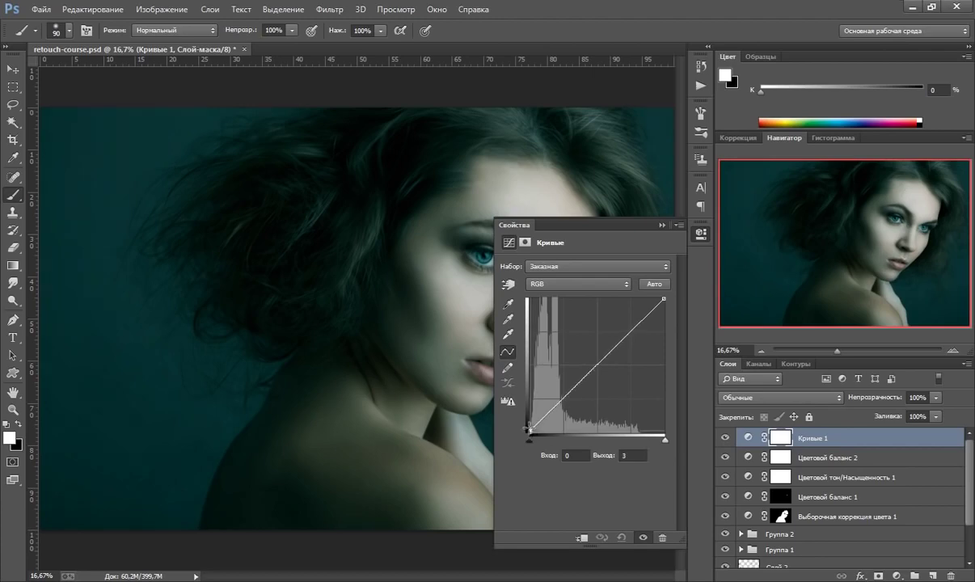
drag(530, 432, 526, 417)
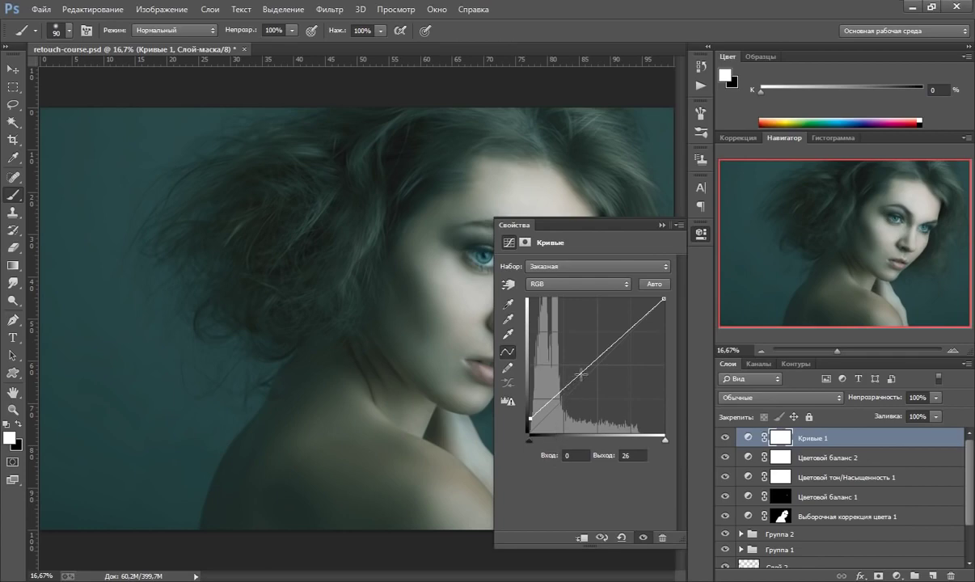
drag(663, 299, 664, 305)
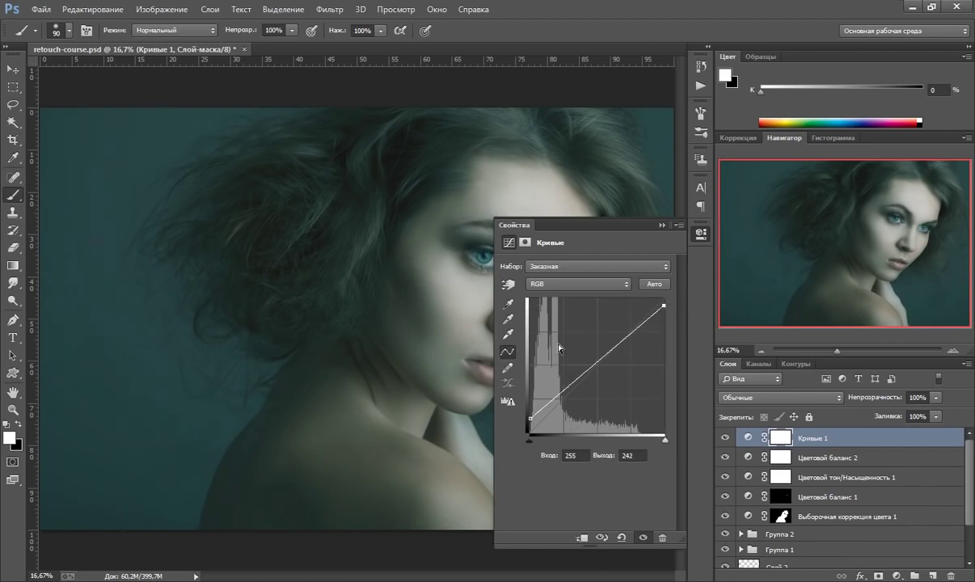
click(596, 361)
drag(596, 362, 597, 363)
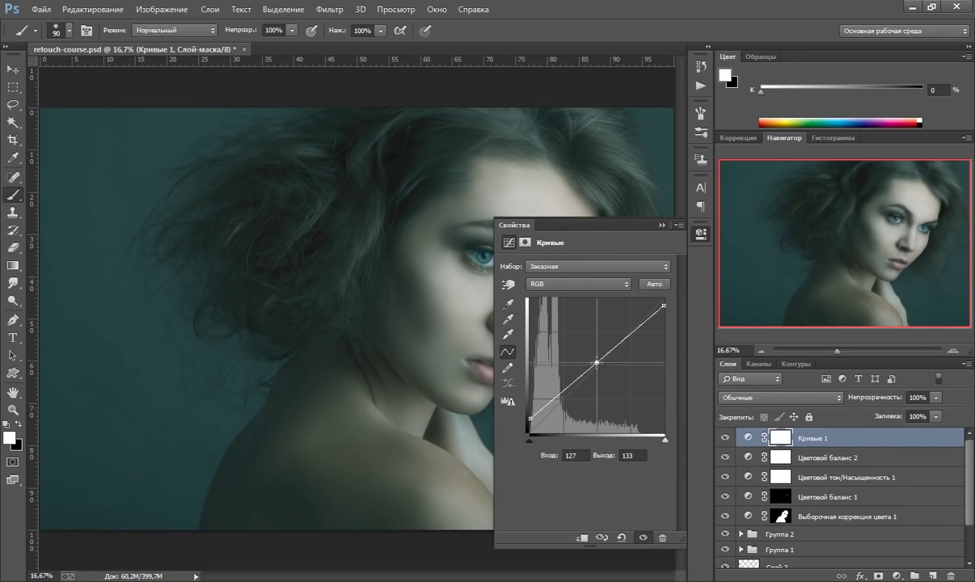
drag(558, 392, 559, 396)
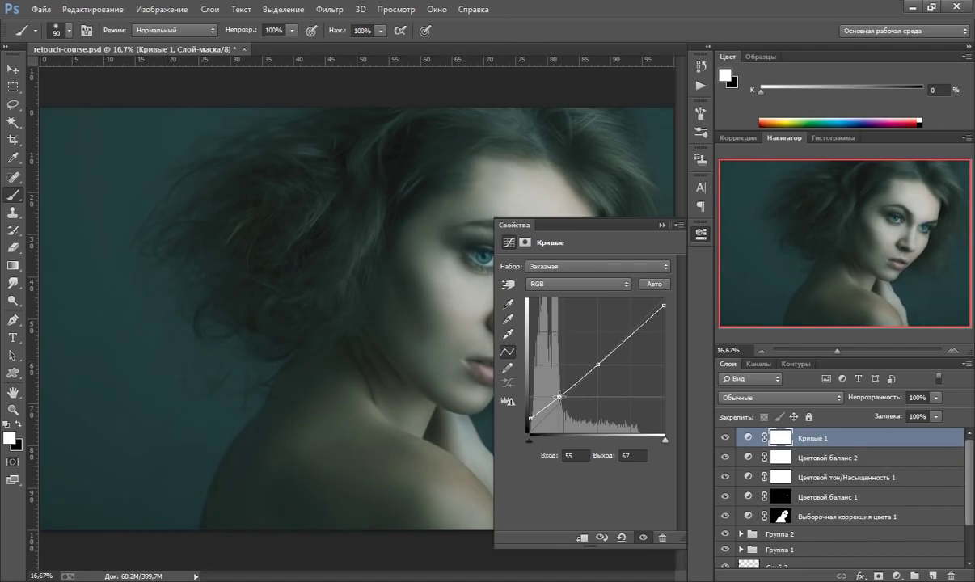
drag(559, 396, 559, 397)
click(634, 330)
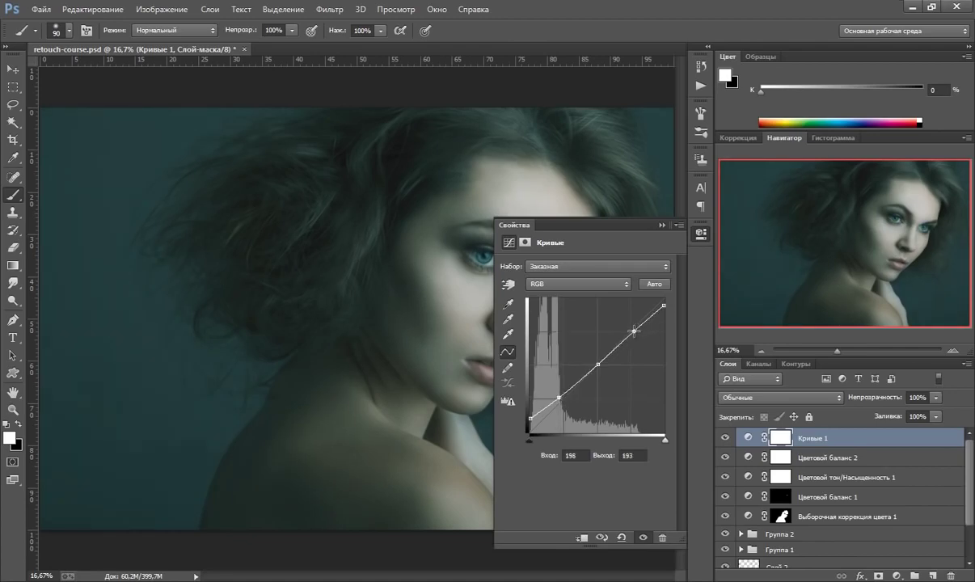
drag(634, 330, 635, 331)
click(726, 438)
key(backslash)
In the Green channel, pull the shadows down and add a slightly lowered upper point.
click(602, 284)
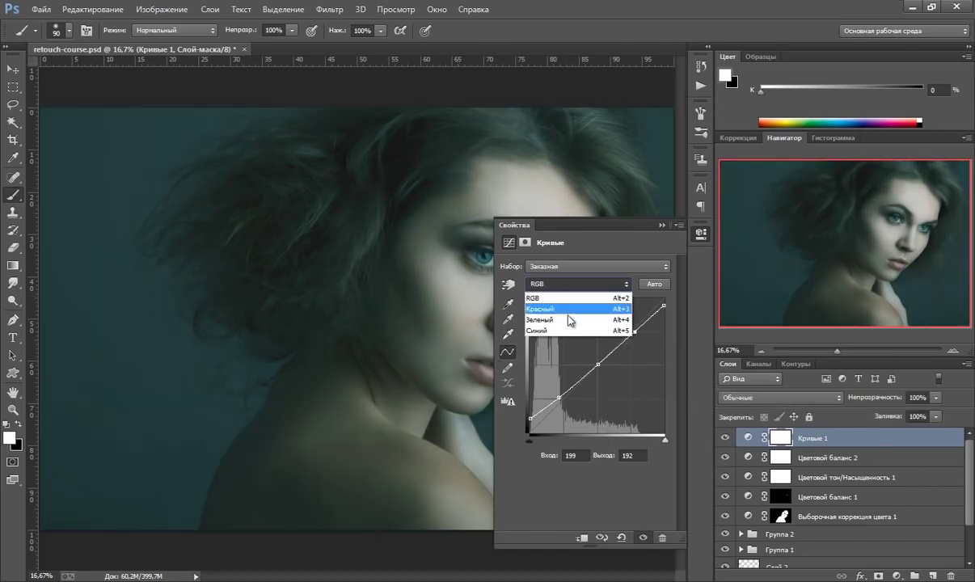
click(570, 319)
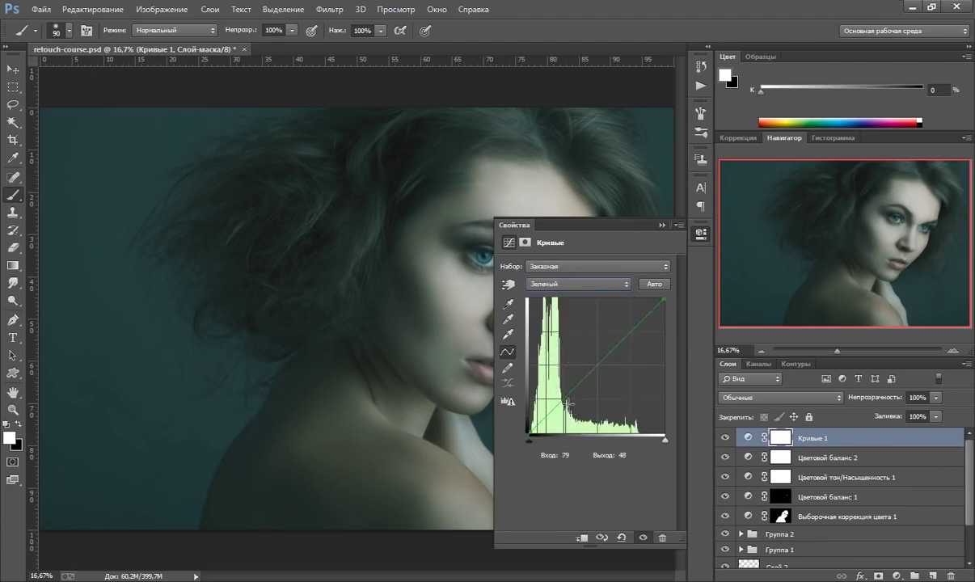
click(559, 402)
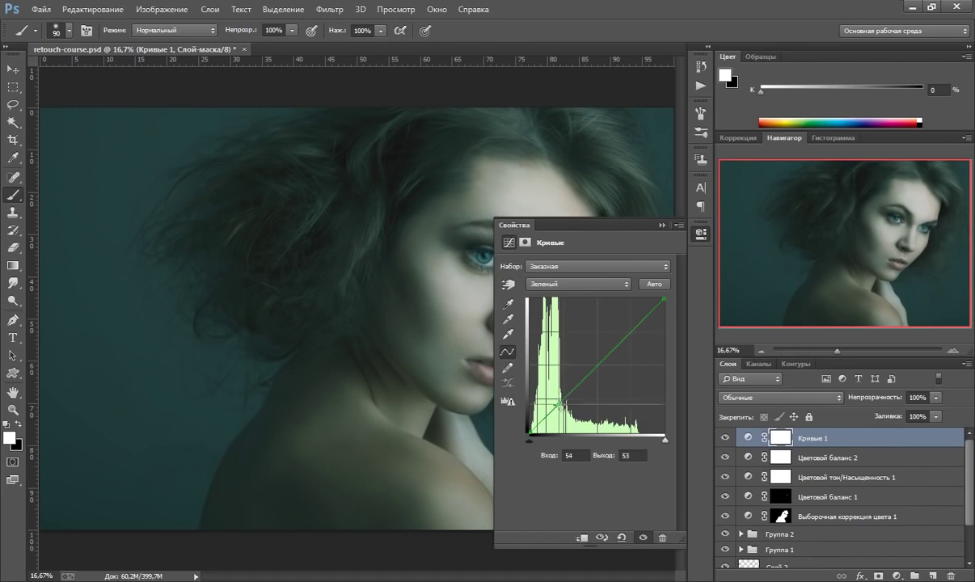
drag(559, 401, 555, 419)
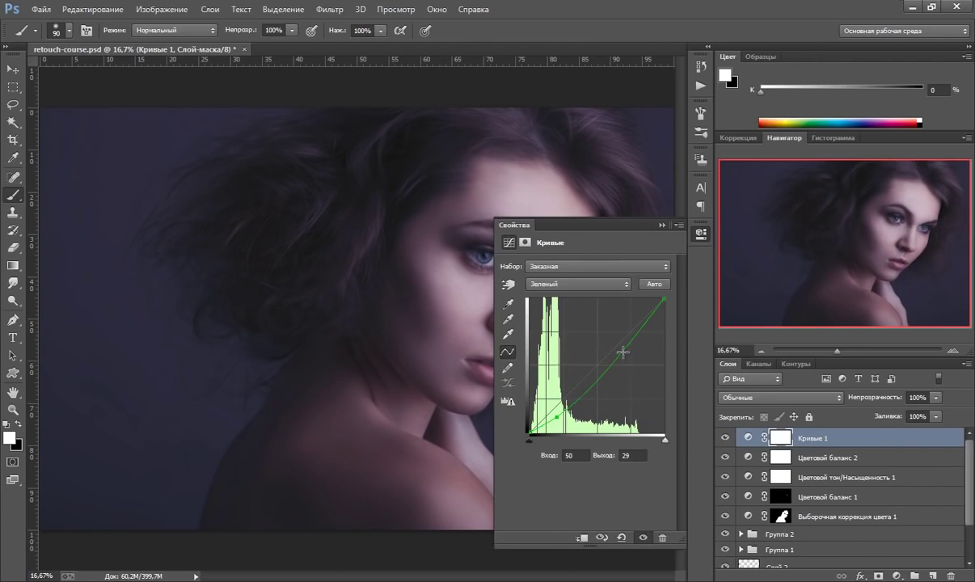
drag(620, 352, 619, 346)
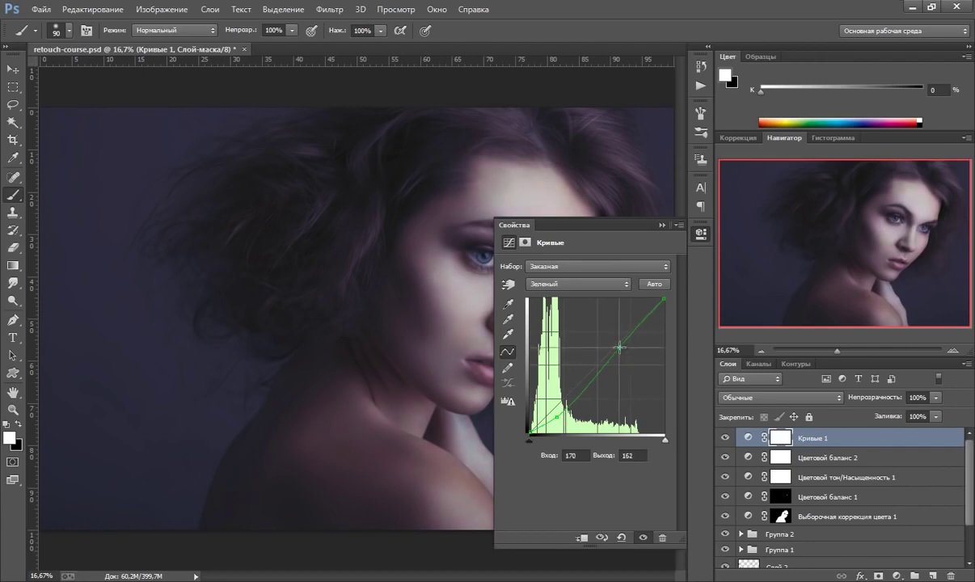
drag(619, 346, 617, 349)
In the Blue channel, lower the shadows and add an upper-tone point.
click(578, 284)
click(540, 311)
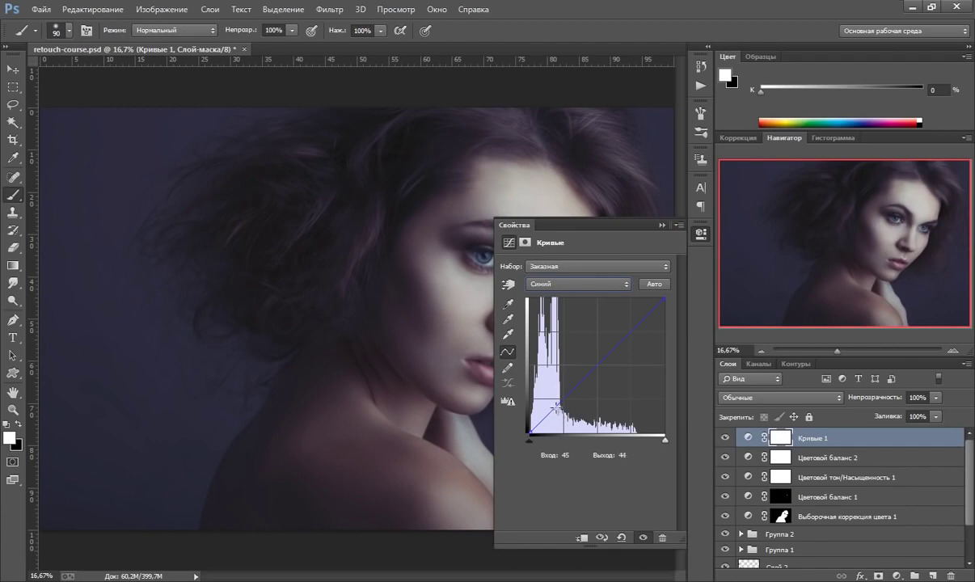
mouse_move(556, 408)
mouse_down()
mouse_move(570, 400)
mouse_move(571, 407)
mouse_up()
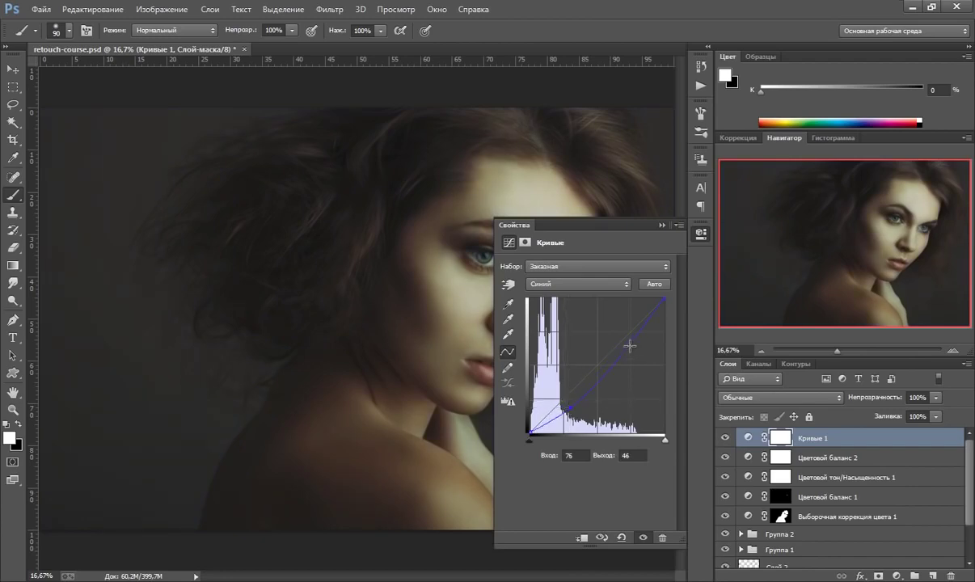
drag(630, 346, 620, 345)
Close the Curves properties and group the five adjustment layers into Группа 3.
click(662, 226)
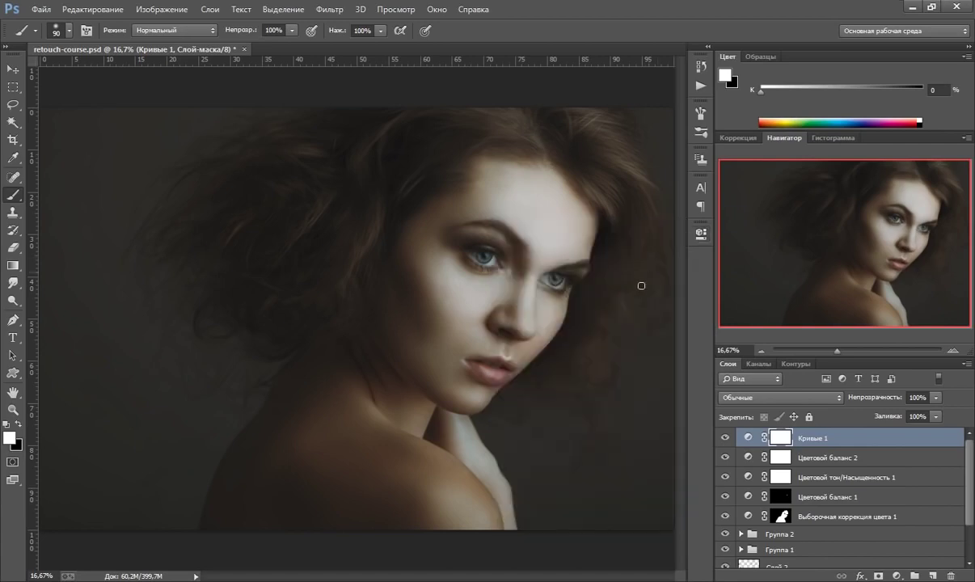
click(726, 438)
shift+click(838, 519)
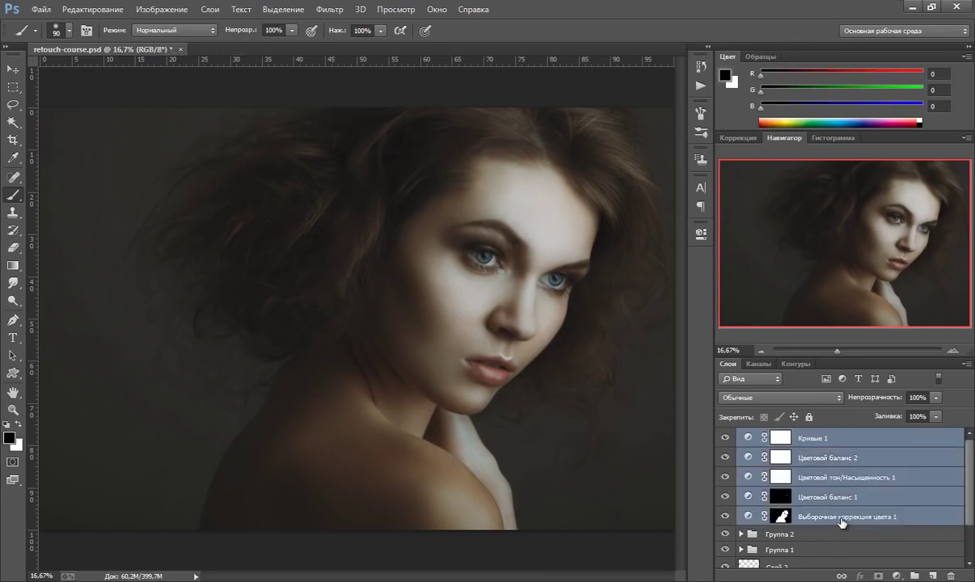
key(ctrl+g)
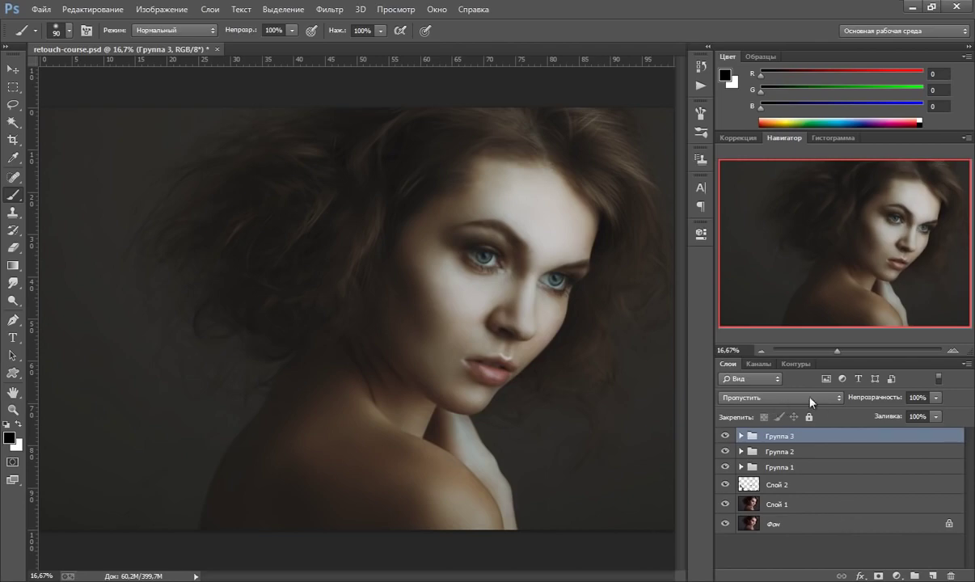
Lower Группа 3's opacity to 75% and compare the image with it hidden and shown.
click(934, 415)
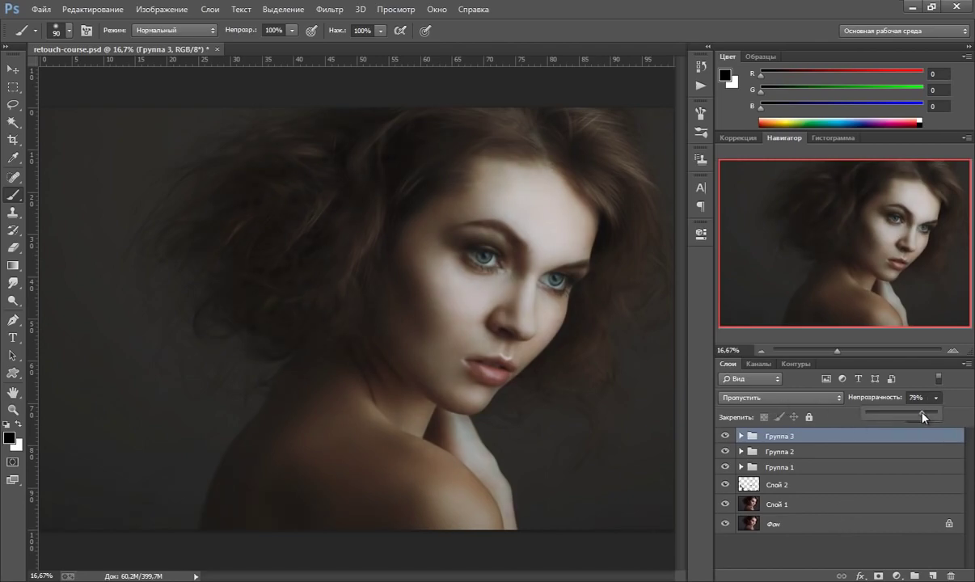
drag(920, 416, 918, 416)
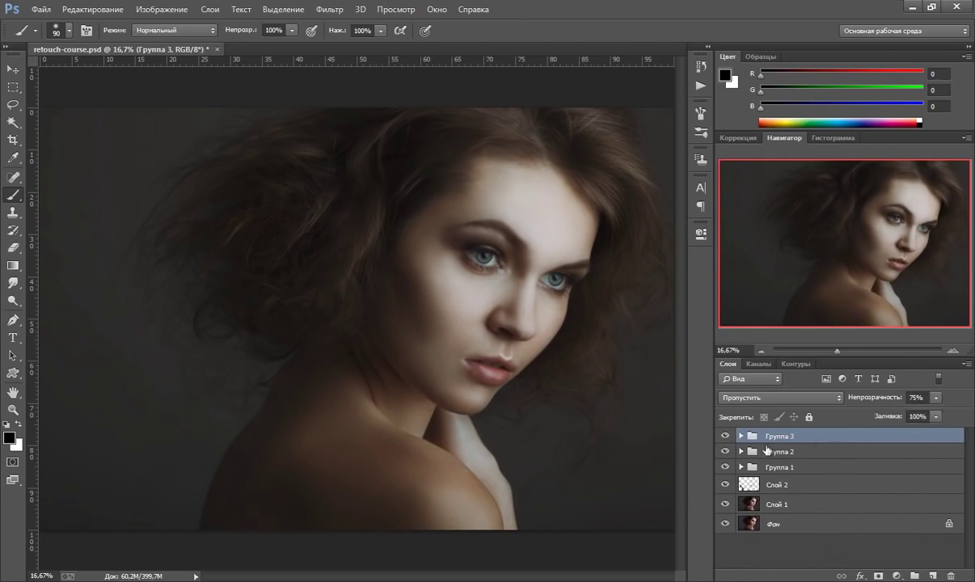
click(726, 436)
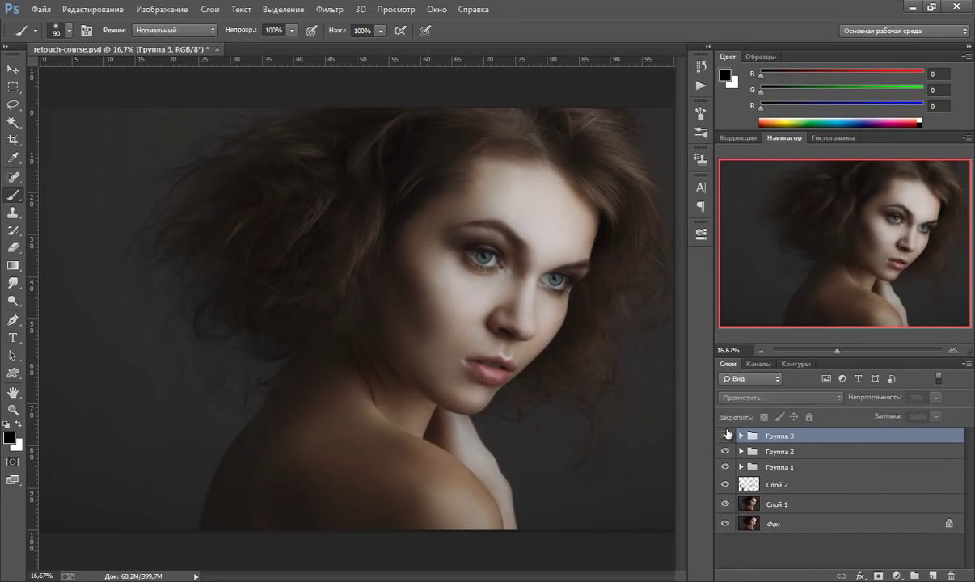
click(726, 436)
click(726, 436)
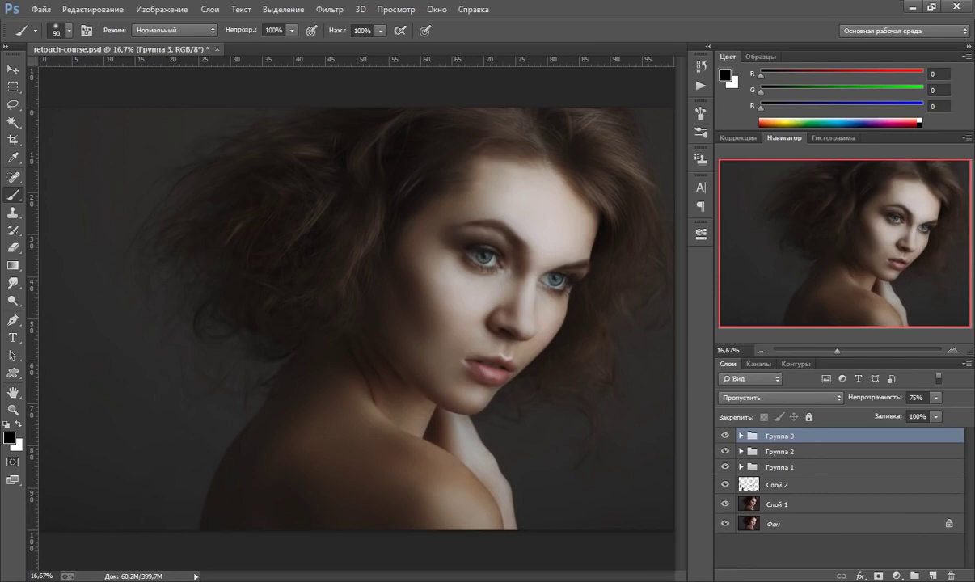
Stamp all visible layers into new layer Слой 6 and open the Liquify filter.
key(ctrl+shift+alt+n)
key(ctrl+shift+alt+e)
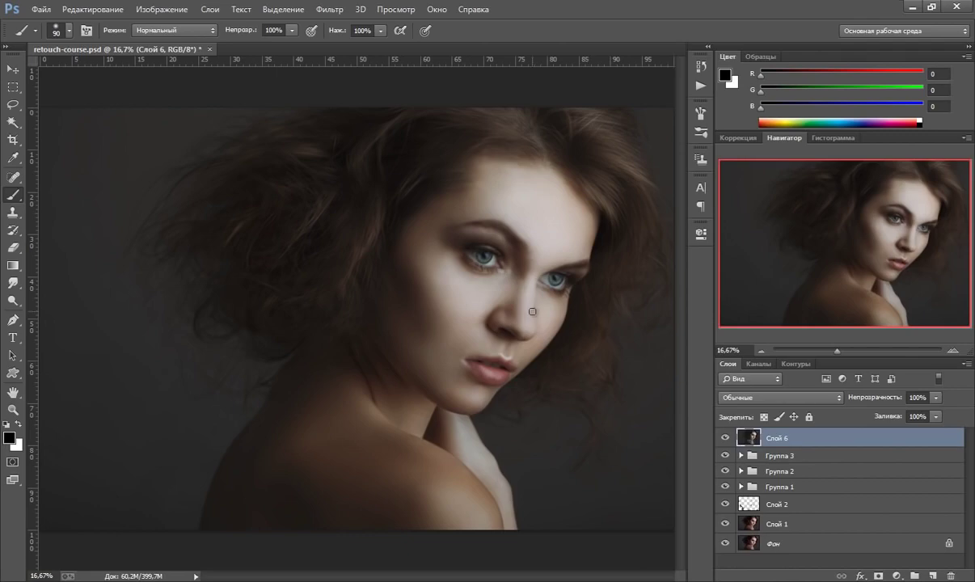
click(331, 9)
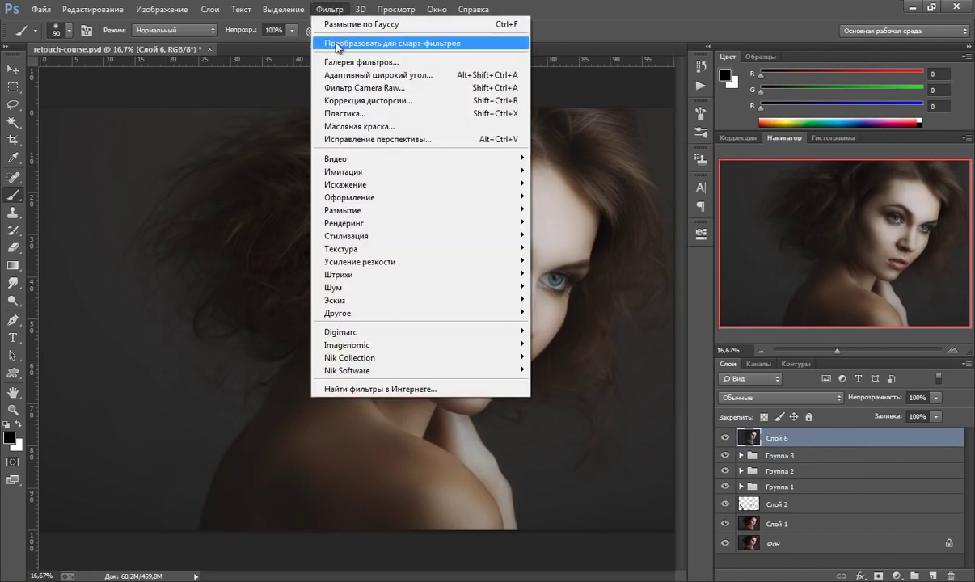
click(354, 113)
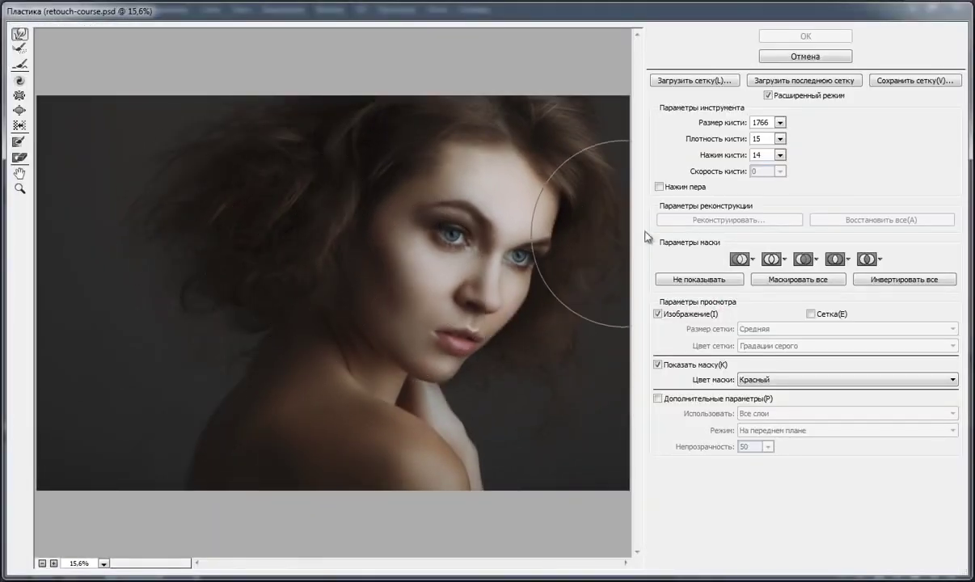
Set the Liquify brush size to 761 and warp the hair near the shoulder.
click(780, 123)
drag(746, 138, 738, 139)
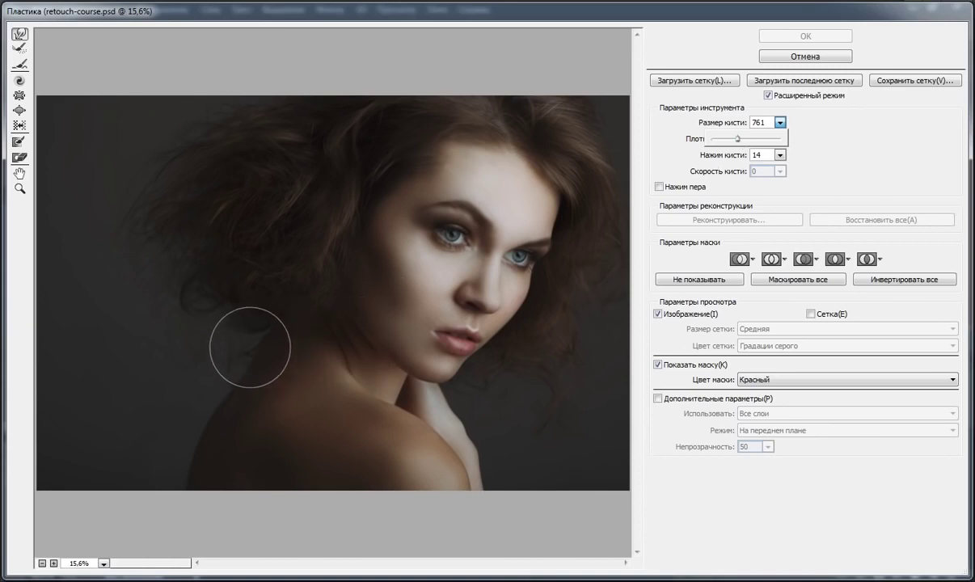
click(762, 194)
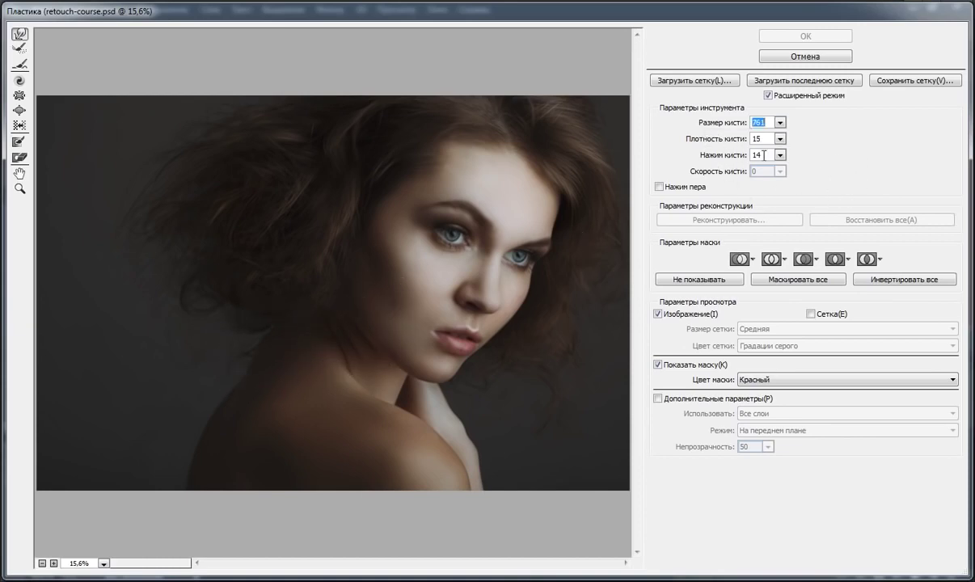
mouse_move(248, 304)
mouse_down()
mouse_move(213, 355)
mouse_move(260, 340)
mouse_move(266, 400)
mouse_move(243, 374)
mouse_move(257, 331)
mouse_move(261, 340)
mouse_move(232, 347)
mouse_up()
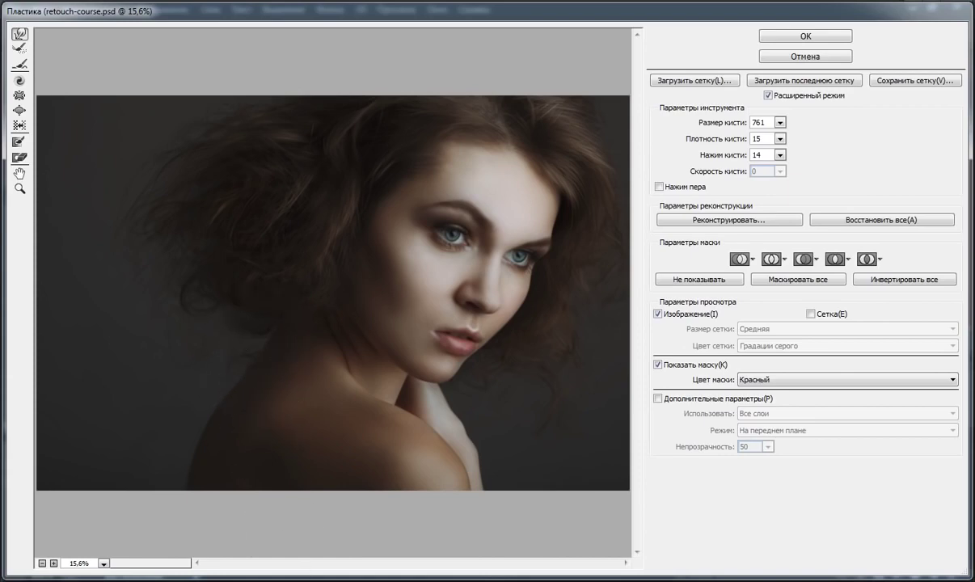
Resize the Forward Warp brush (591, 104, 330, then larger) while reshaping hair and jaw.
click(780, 122)
drag(758, 147, 736, 139)
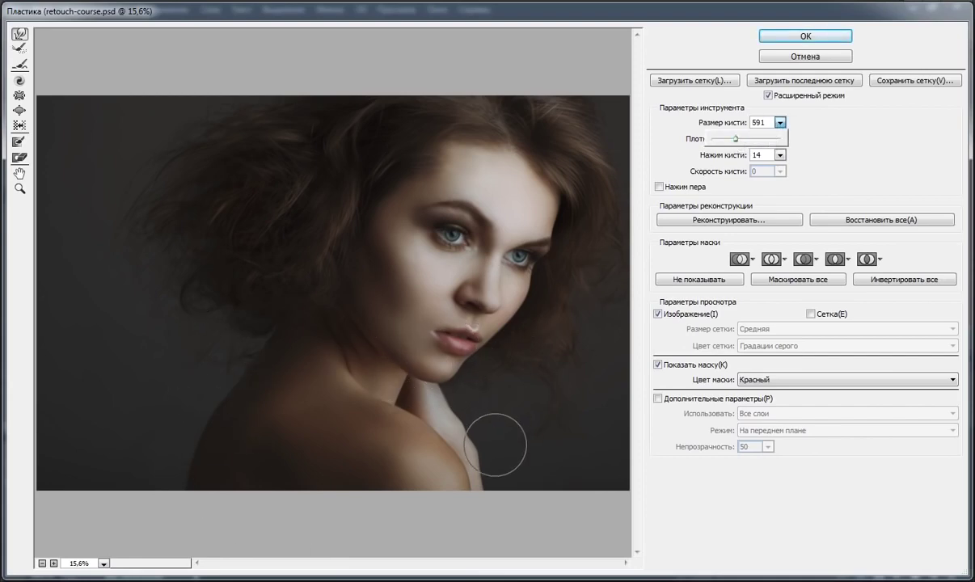
drag(475, 429, 685, 188)
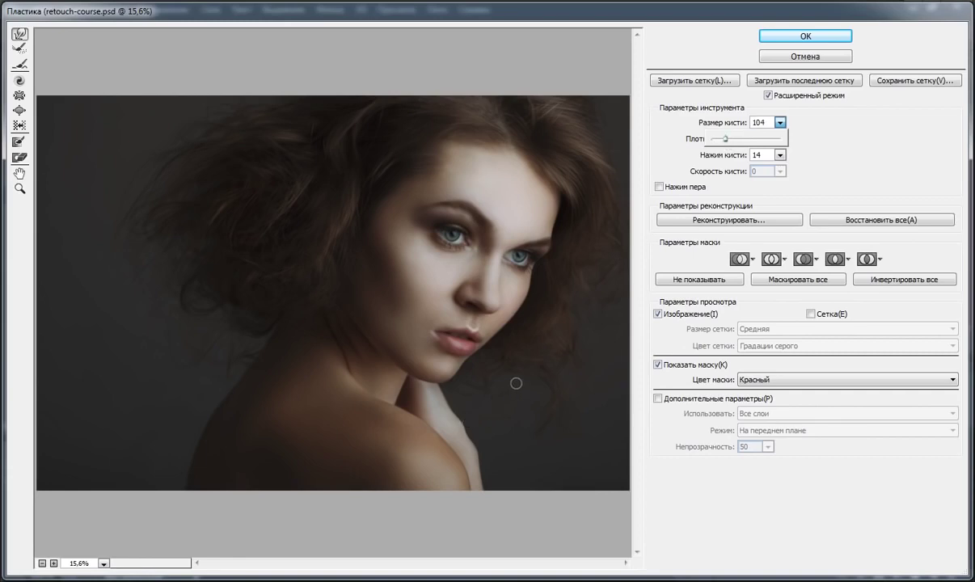
drag(725, 139, 731, 141)
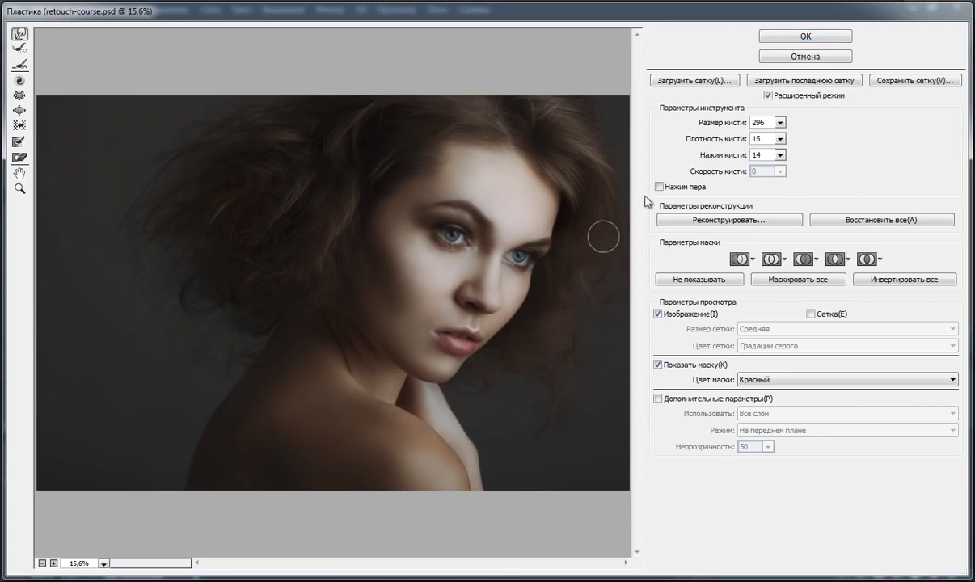
click(781, 122)
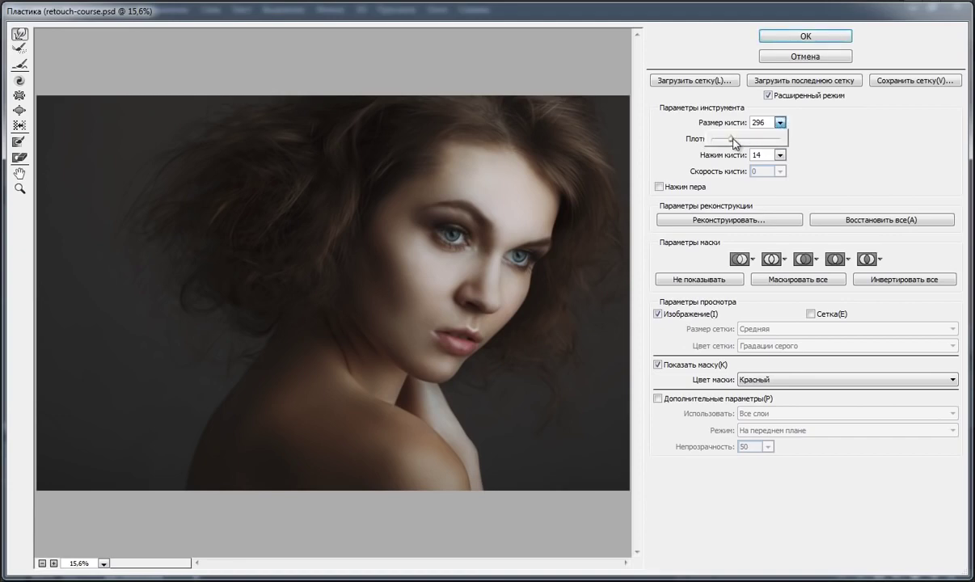
drag(731, 140, 743, 144)
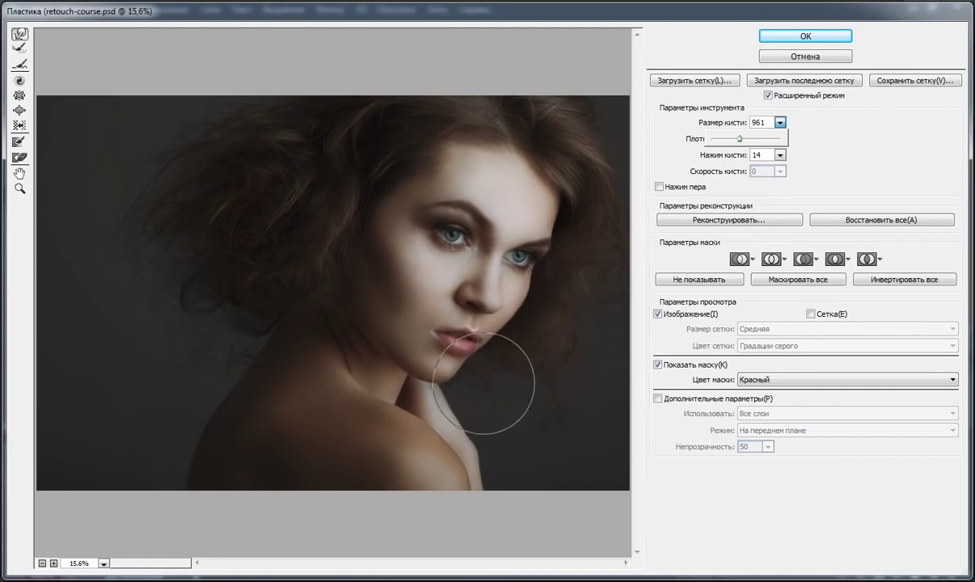
click(457, 364)
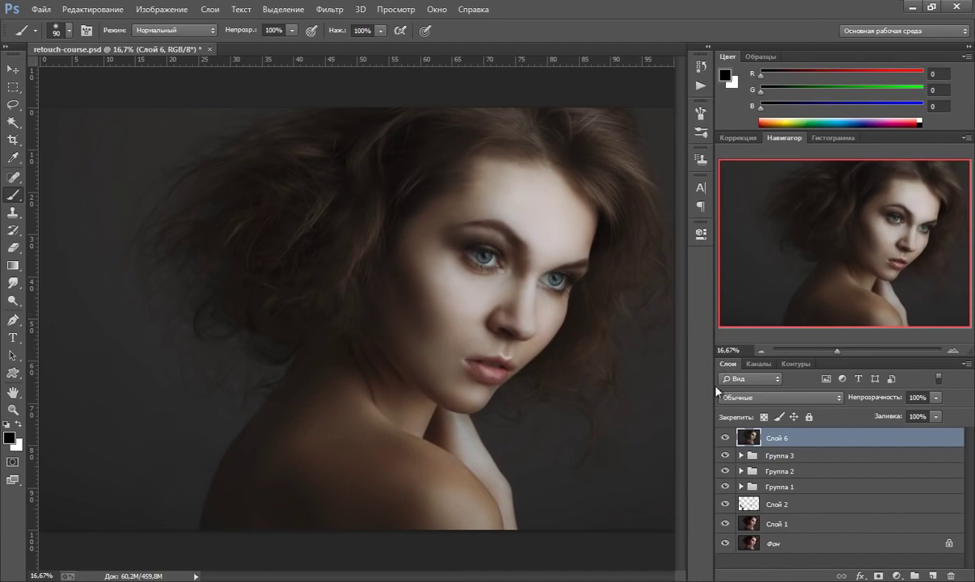
Compare Слой 6 before and after liquifying, then duplicate it as Слой 6 копия.
click(725, 438)
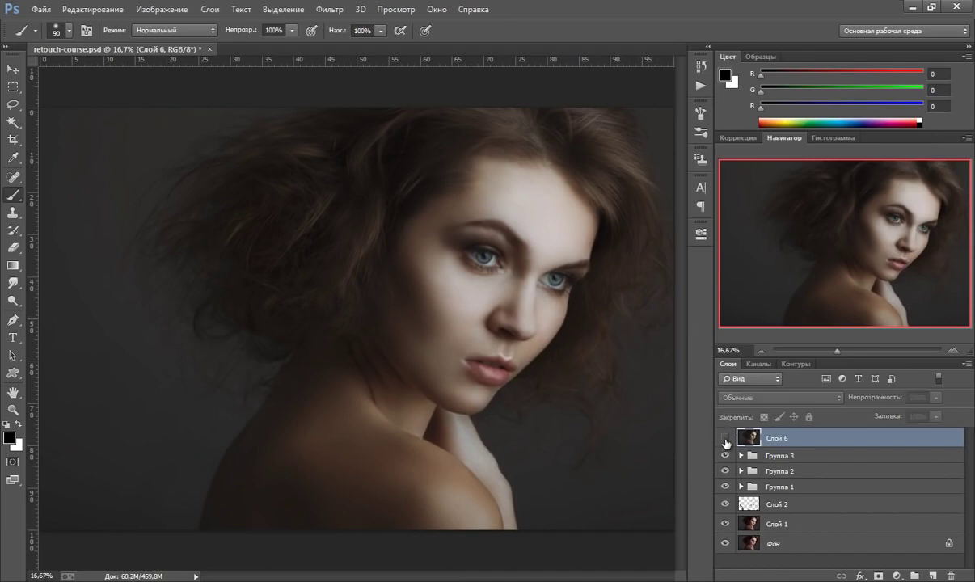
click(725, 438)
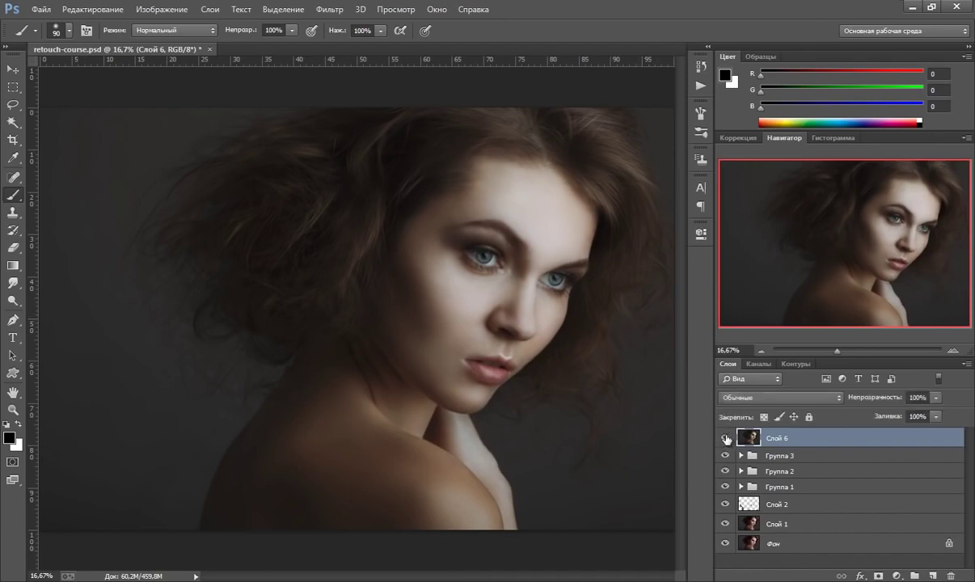
click(725, 438)
key(ctrl+j)
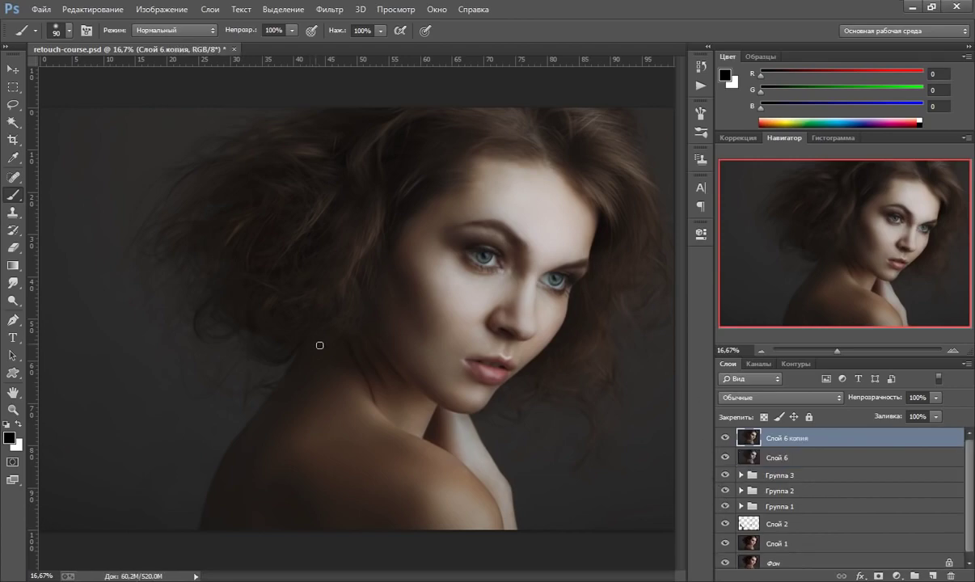
Sharpen the copy with Unsharp Mask at Amount 50% and radius about 1 px.
click(338, 12)
mouse_move(360, 262)
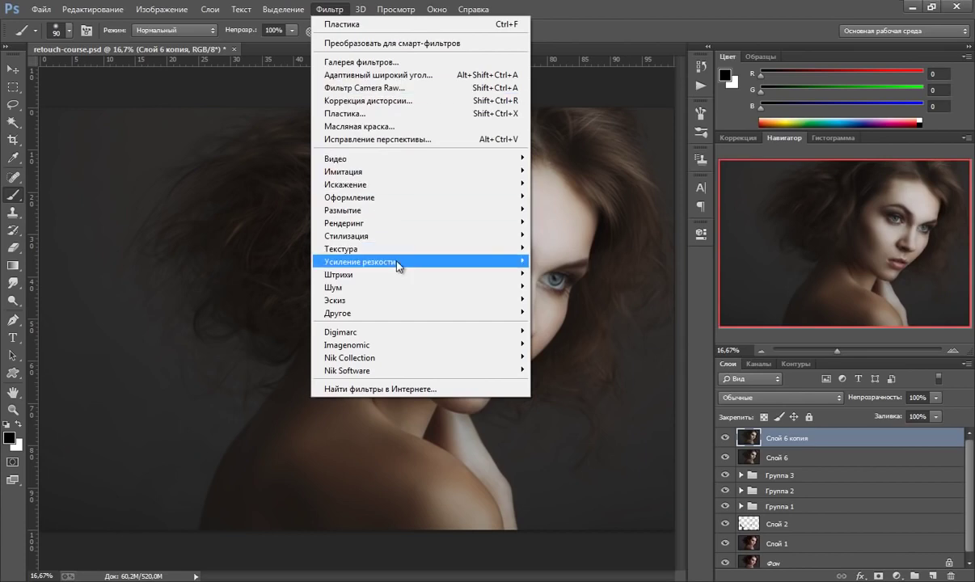
click(545, 276)
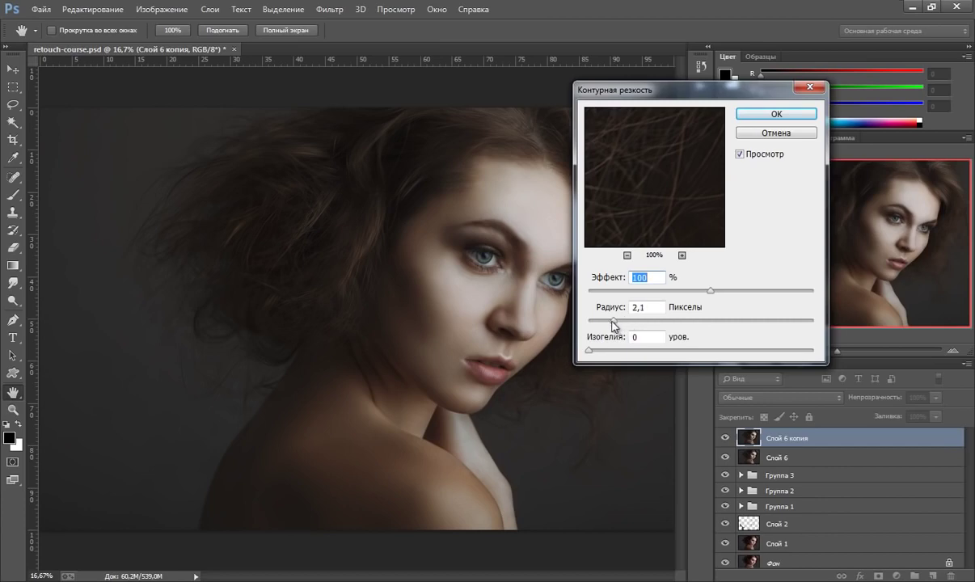
drag(613, 322, 599, 321)
text(50)
click(761, 118)
key(b)
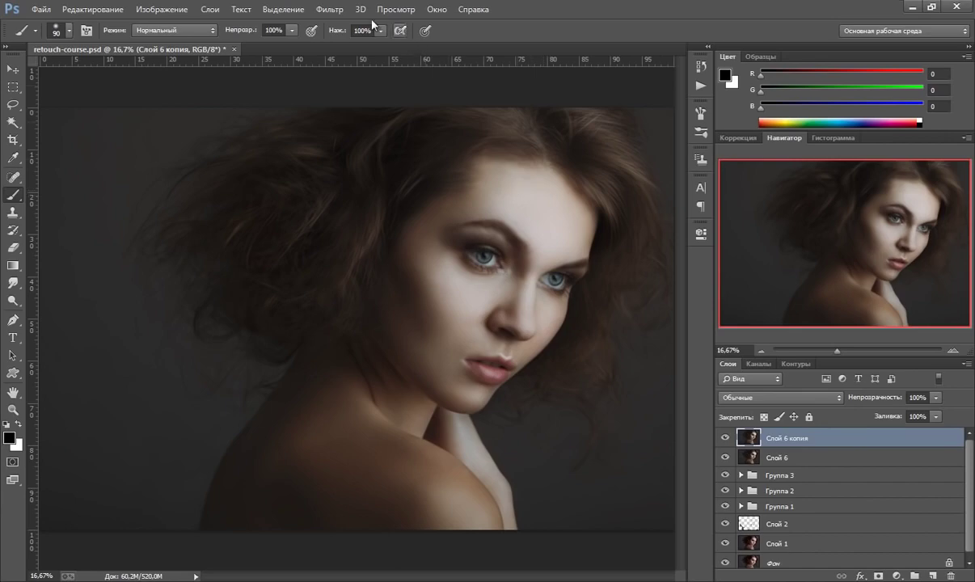
Apply a second Unsharp Mask pass to Слой 6 копия: Amount 100%, Radius 3 px.
click(327, 9)
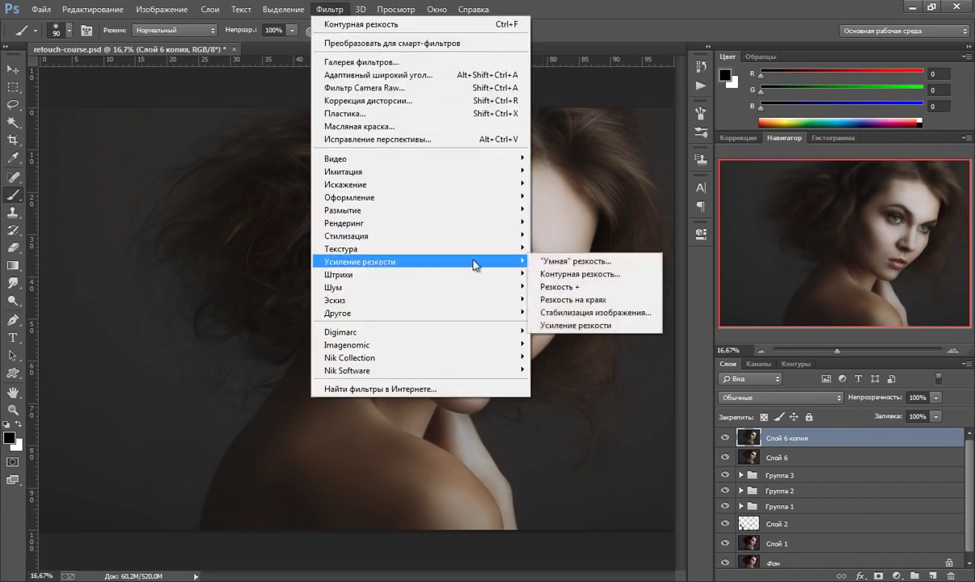
click(594, 260)
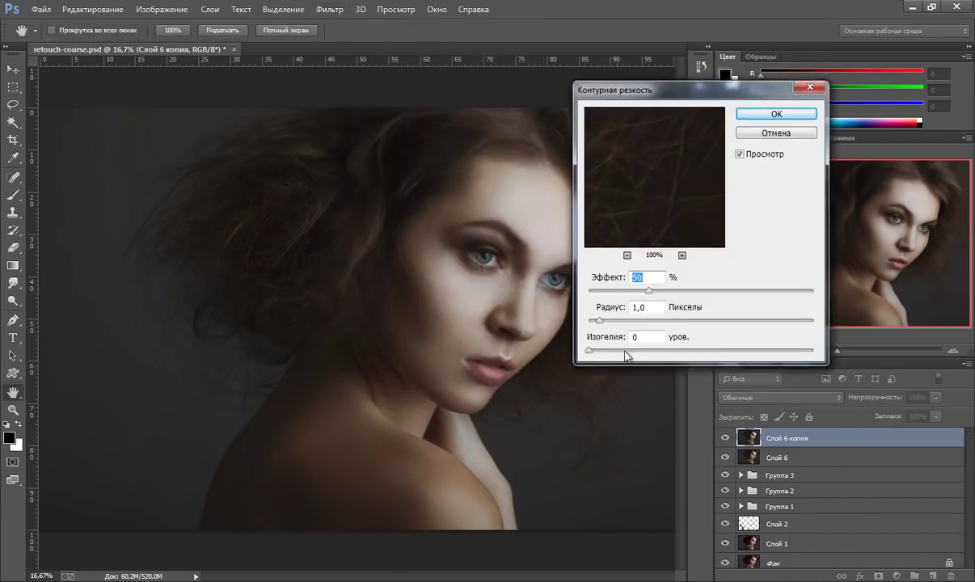
drag(647, 290, 711, 300)
key(Tab)
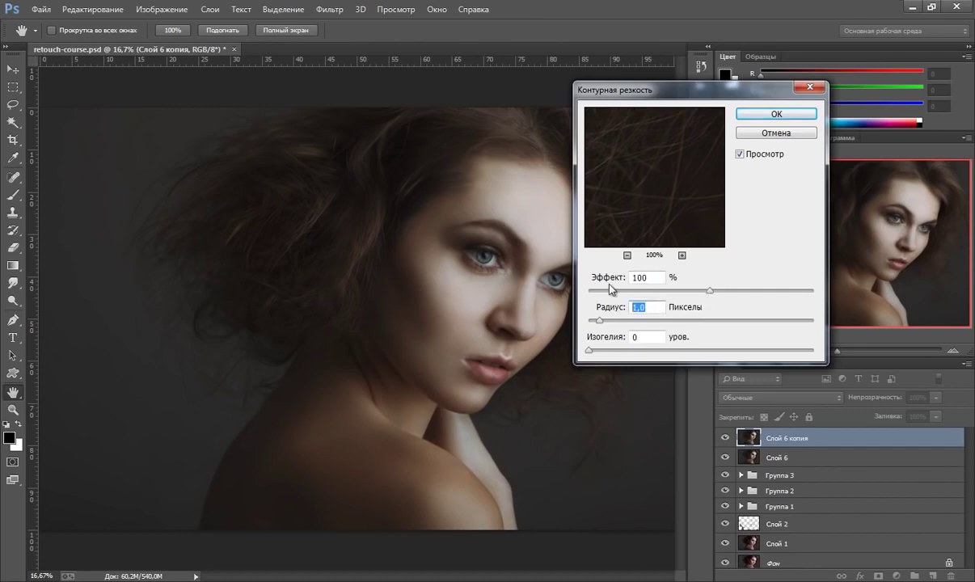
text(3)
click(778, 113)
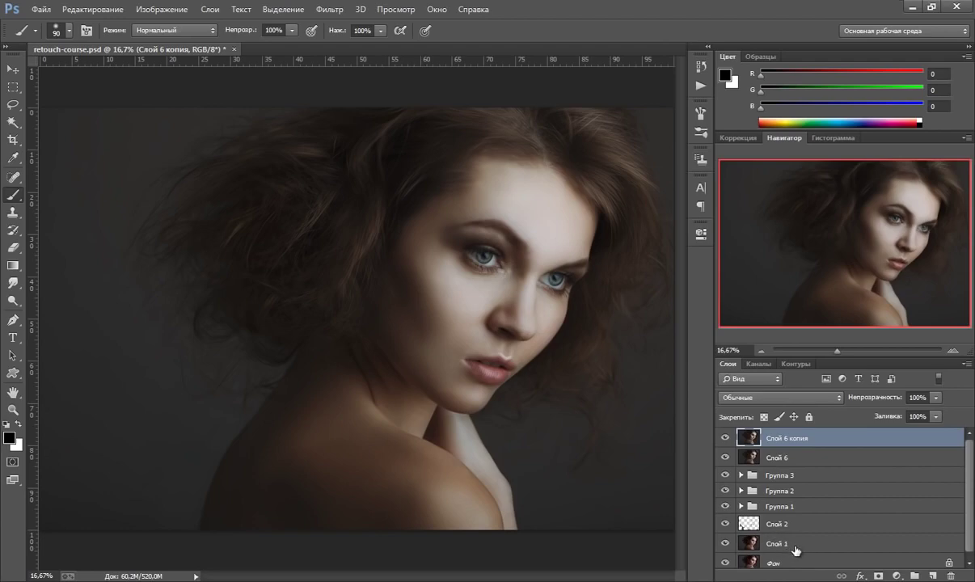
Group layers Слой 6 копия through Слой 1 into Группа 4 and compare it hidden and shown.
shift+click(752, 542)
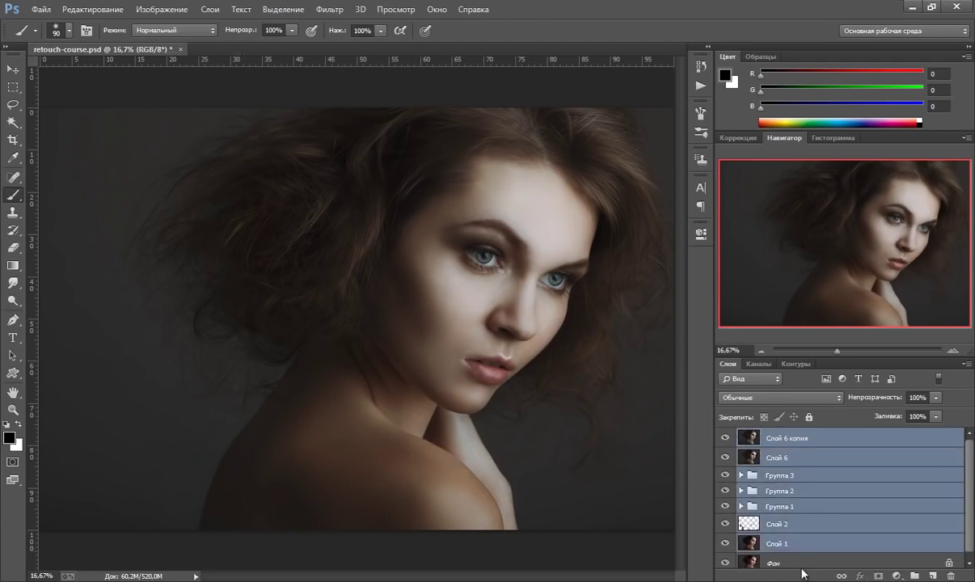
key(ctrl+g)
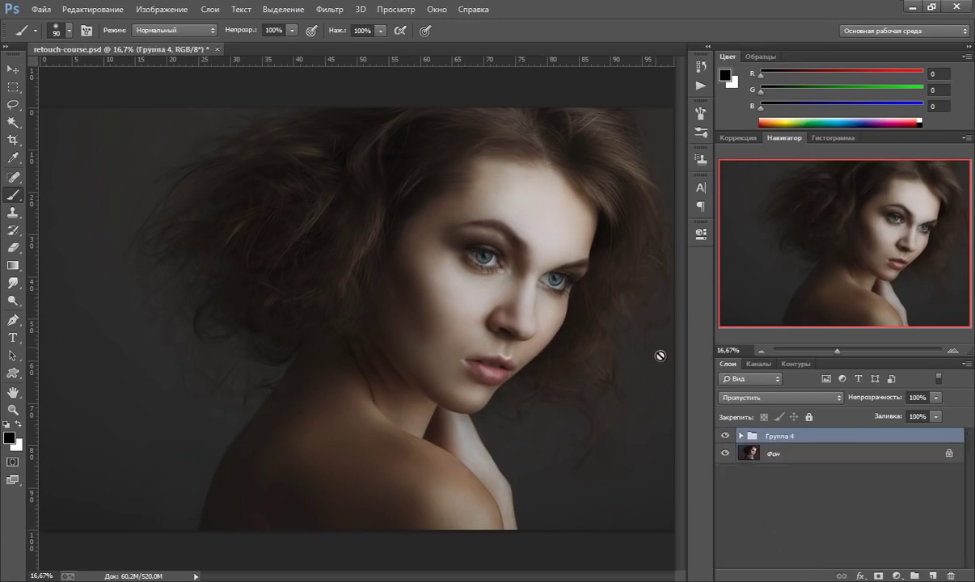
click(725, 436)
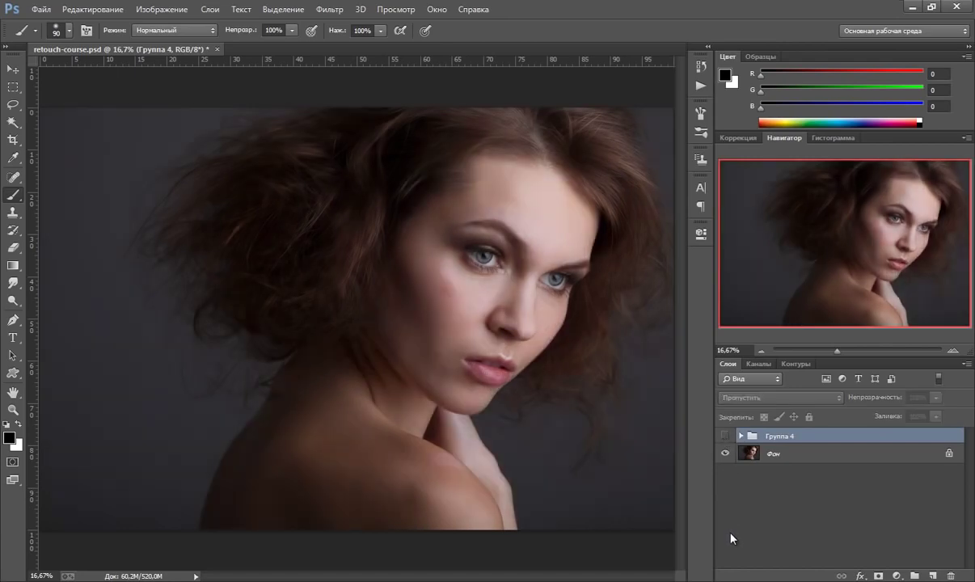
click(724, 436)
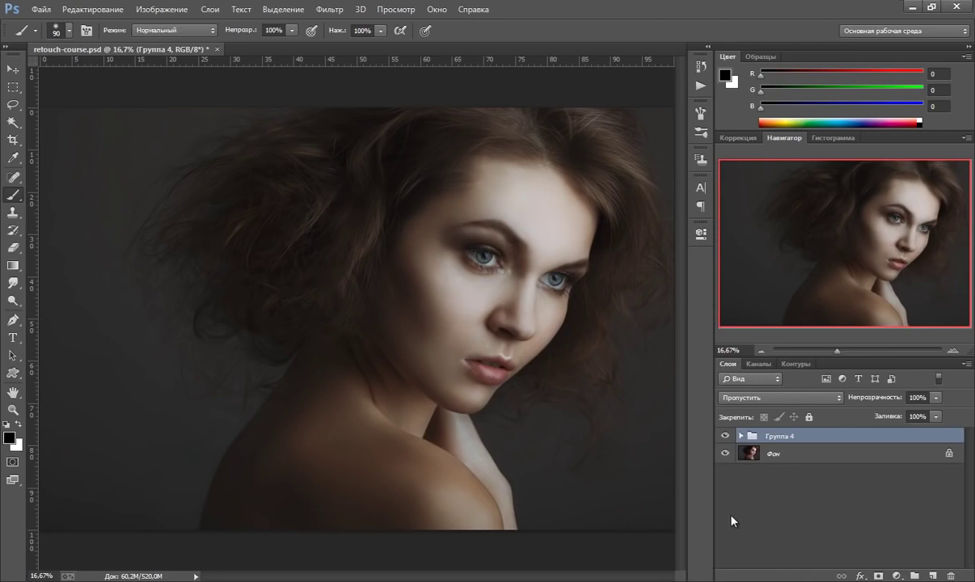